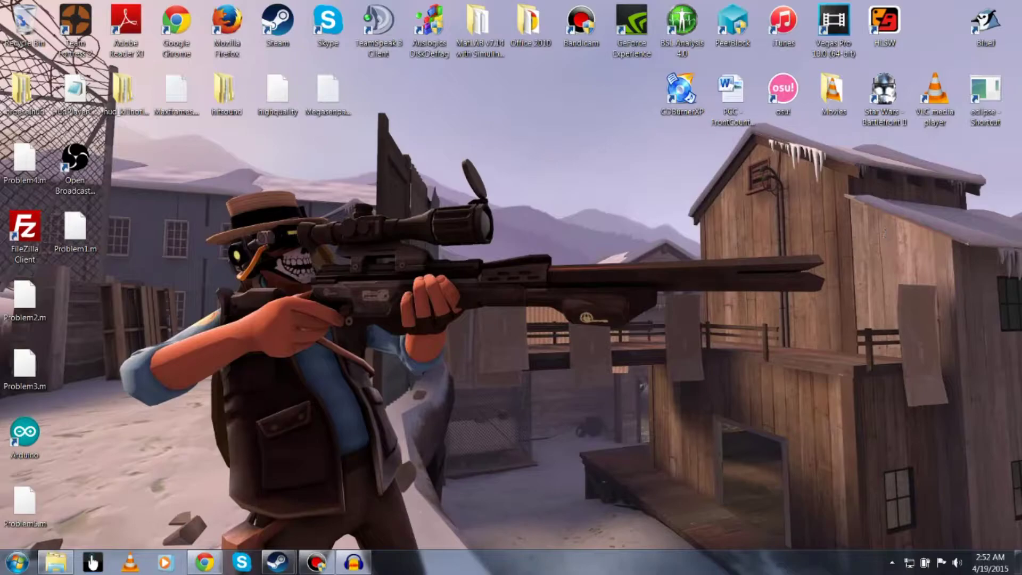
pyautogui.click(204, 562)
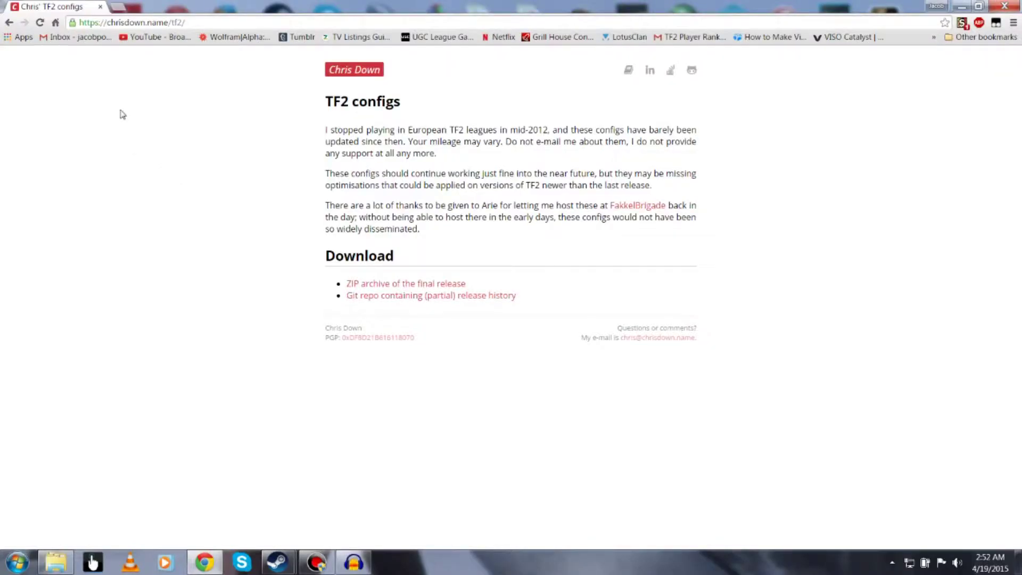
pyautogui.click(119, 7)
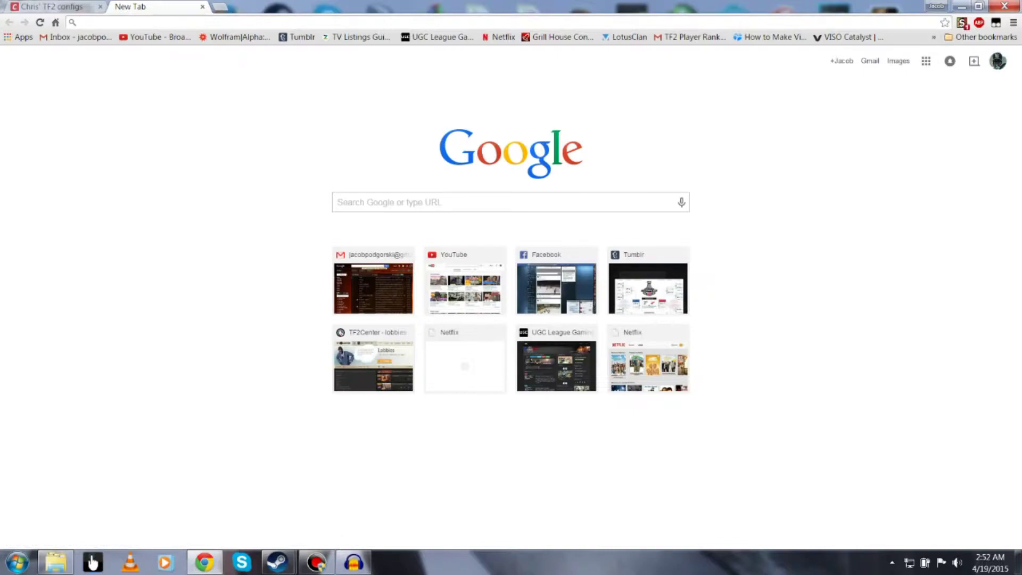
pyautogui.write('tf2 chris conf')
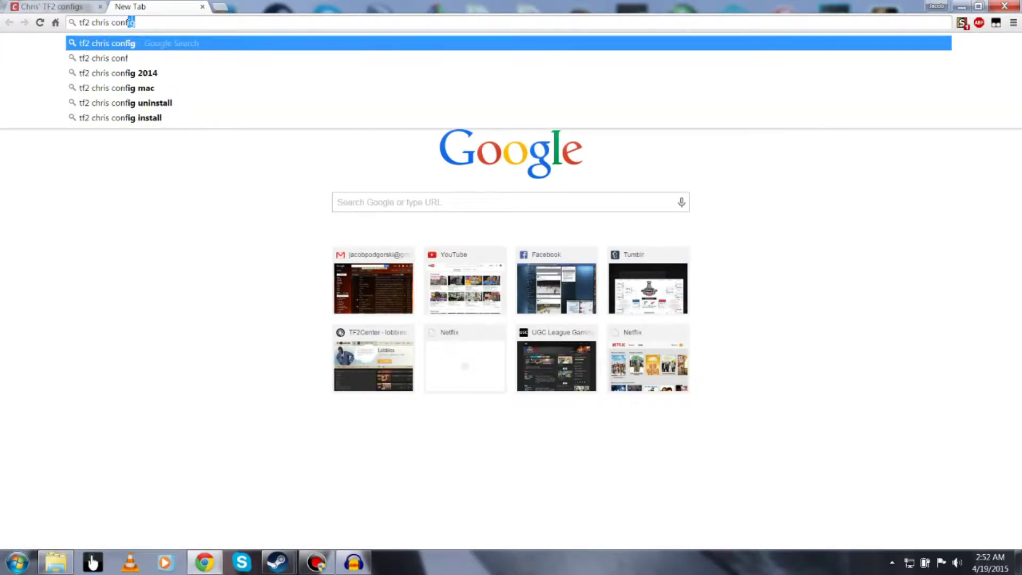
pyautogui.press('Return')
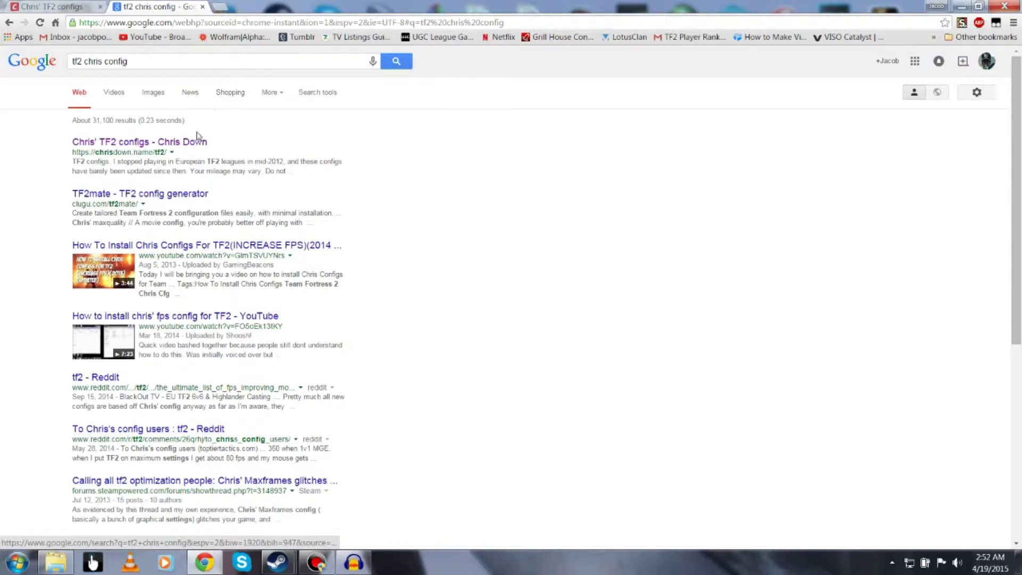
pyautogui.click(166, 144)
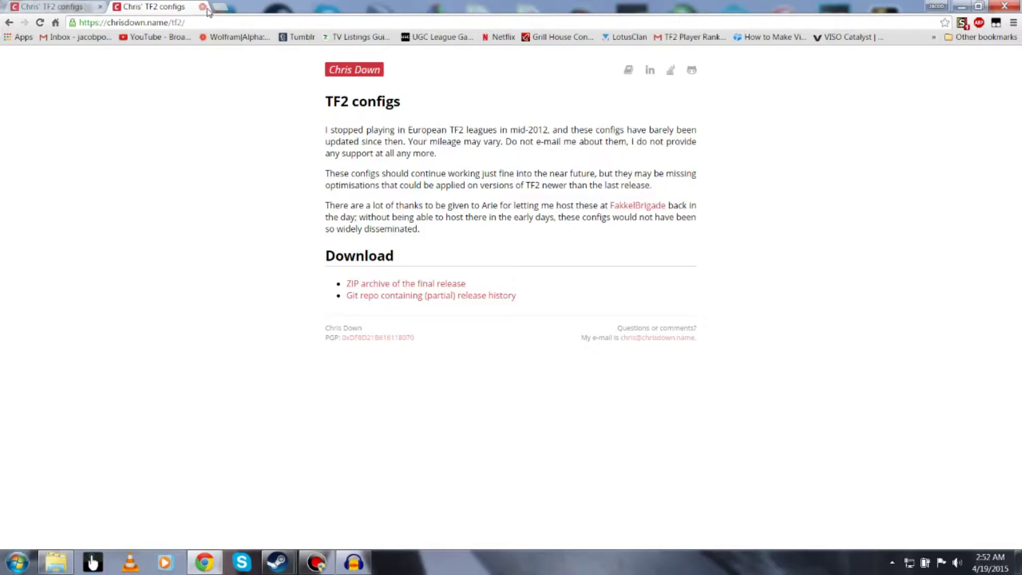
pyautogui.click(100, 7)
pyautogui.click(378, 284)
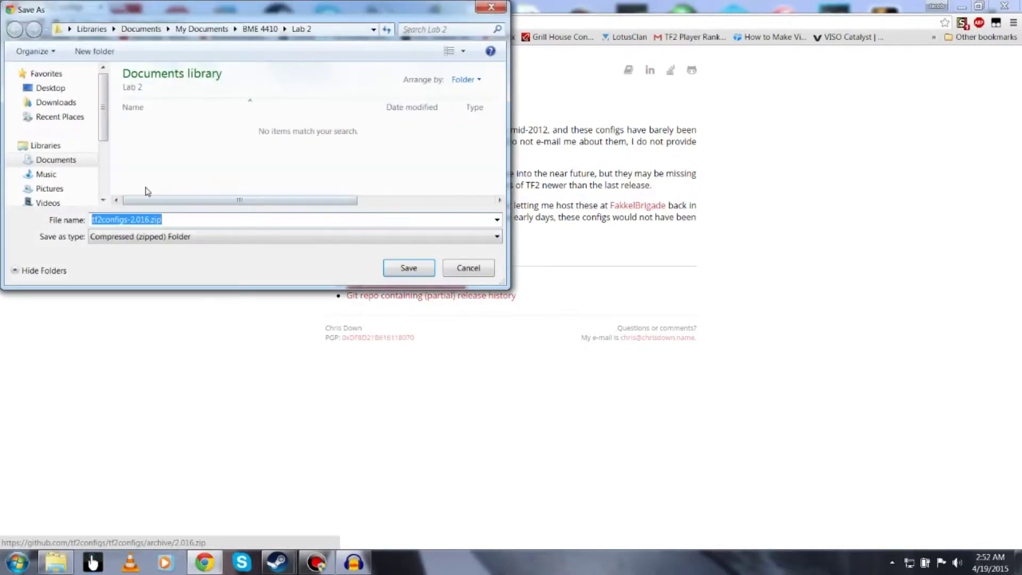
pyautogui.click(49, 107)
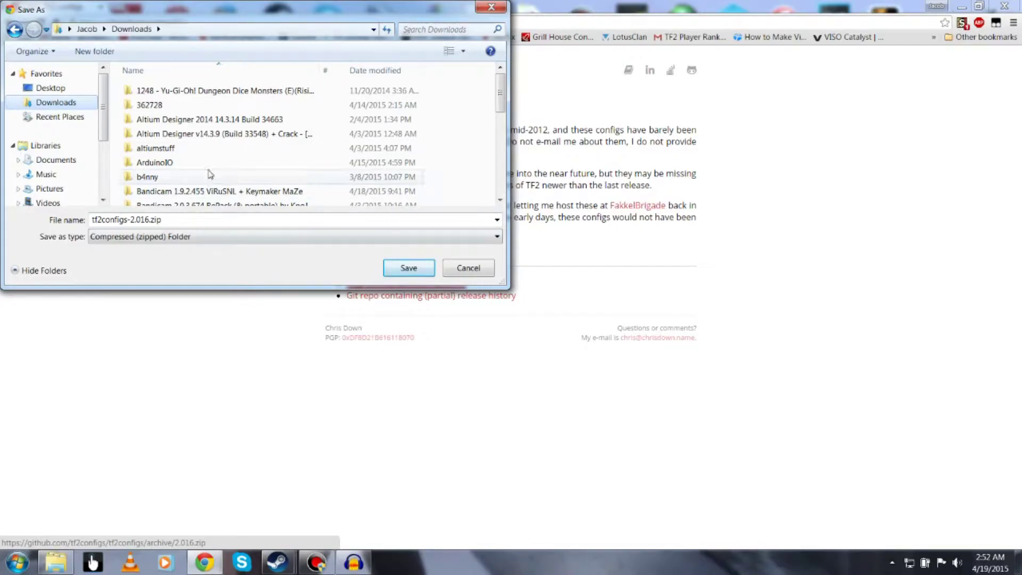
# Cancel the download save prompt and open the Downloads folder from Explorer's recent list.
pyautogui.click(468, 267)
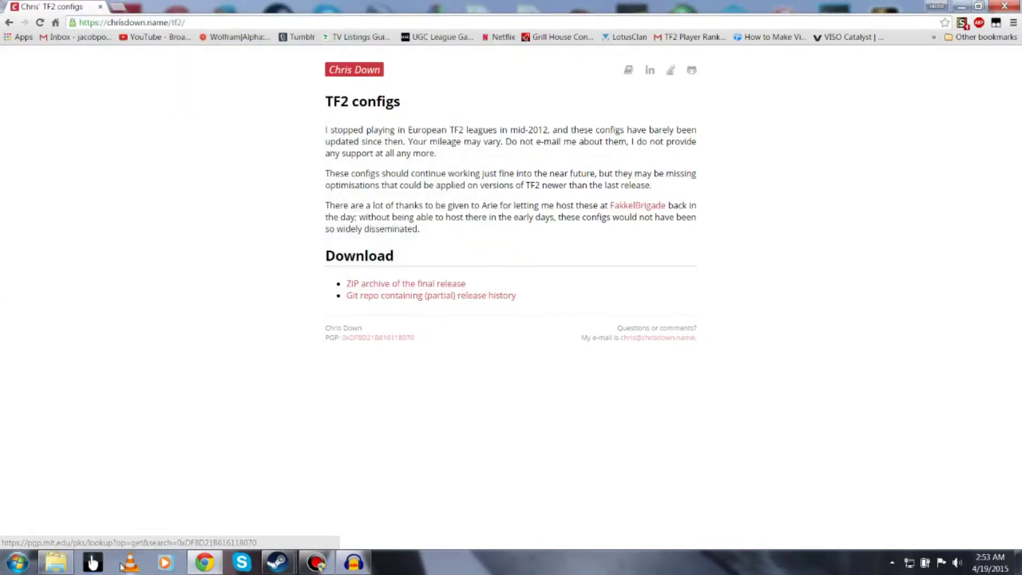
pyautogui.rightClick(55, 568)
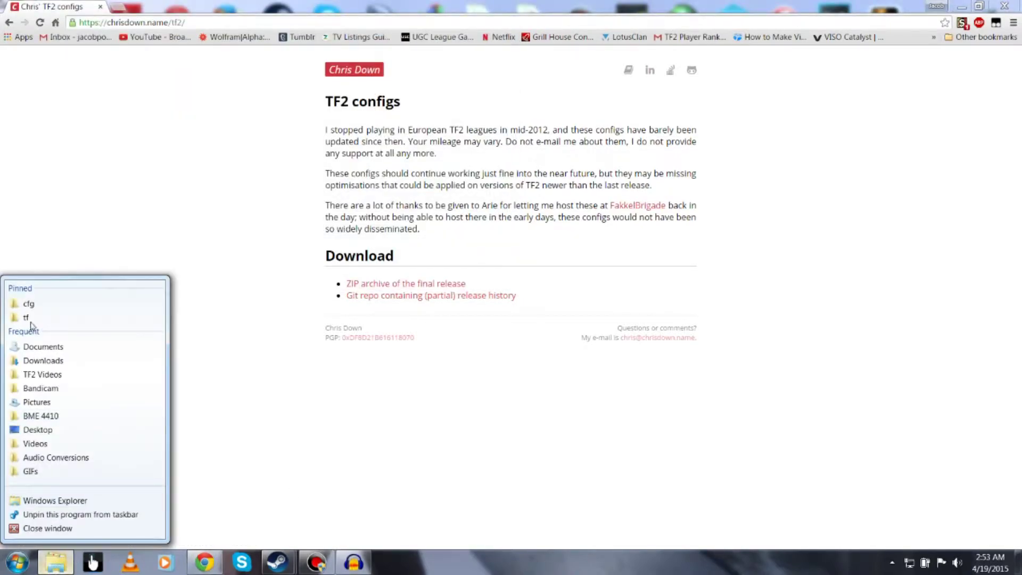
pyautogui.click(53, 359)
pyautogui.click(373, 317)
pyautogui.scroll(-5, 370, 341)
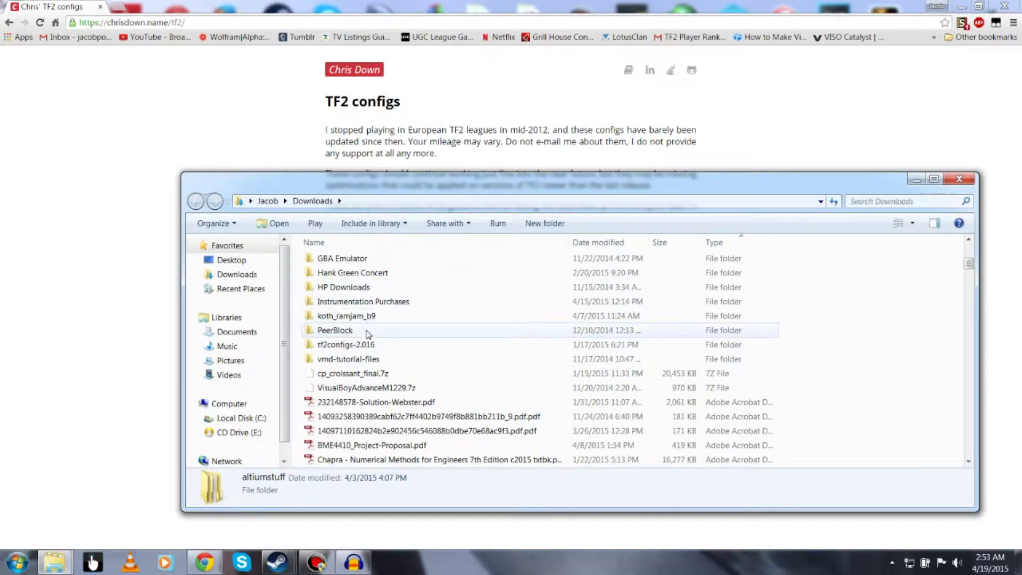
# Open the tf2configs-2.016 folder, then its inner tf2configs-2.016 folder.
pyautogui.click(343, 349)
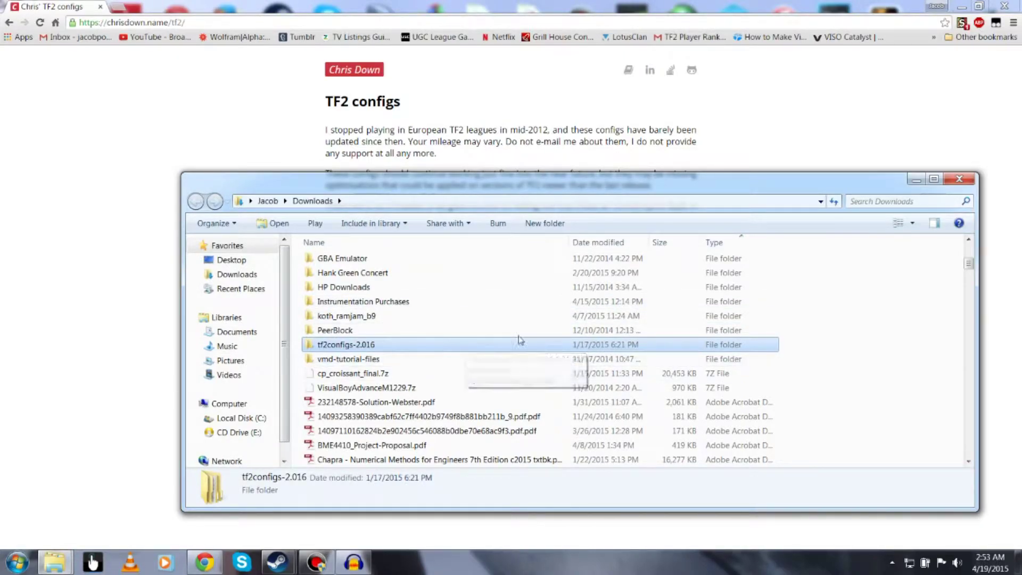
pyautogui.doubleClick(396, 348)
pyautogui.click(347, 260)
pyautogui.doubleClick(347, 261)
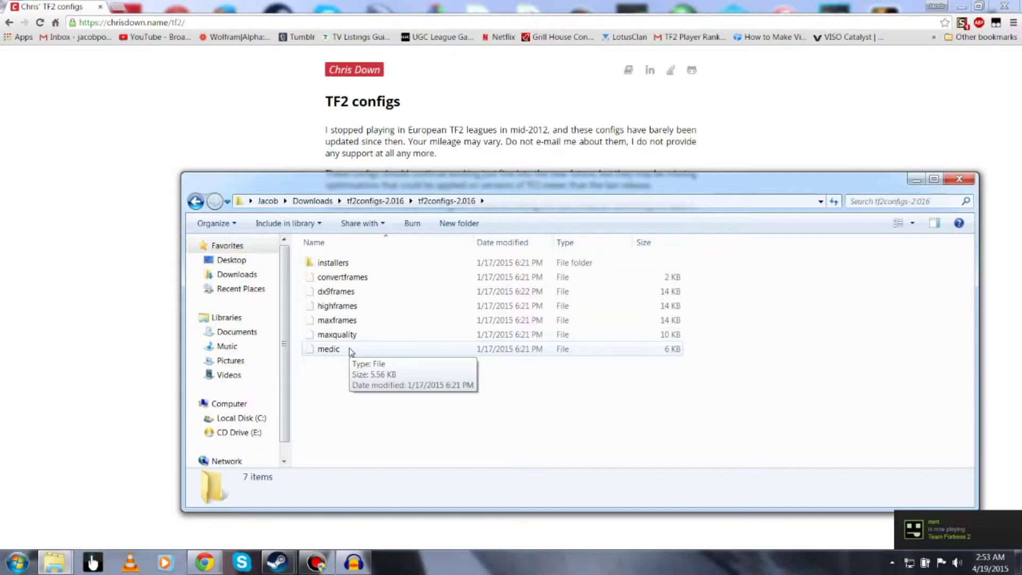
# Cut the highquality file from the desktop and paste it into the tf2configs-2.016 folder.
pyautogui.press('super+d')
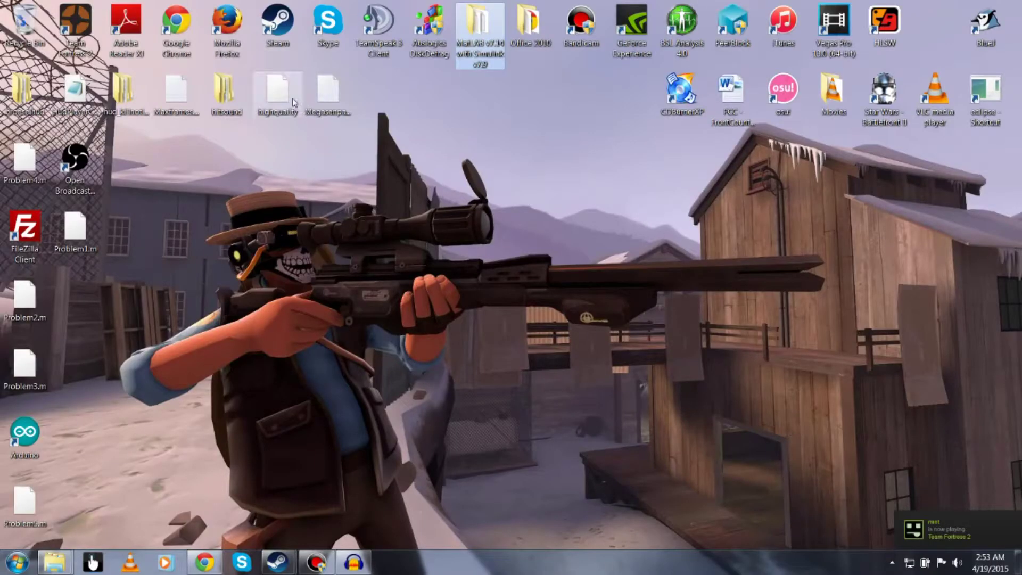
pyautogui.rightClick(273, 72)
pyautogui.click(320, 205)
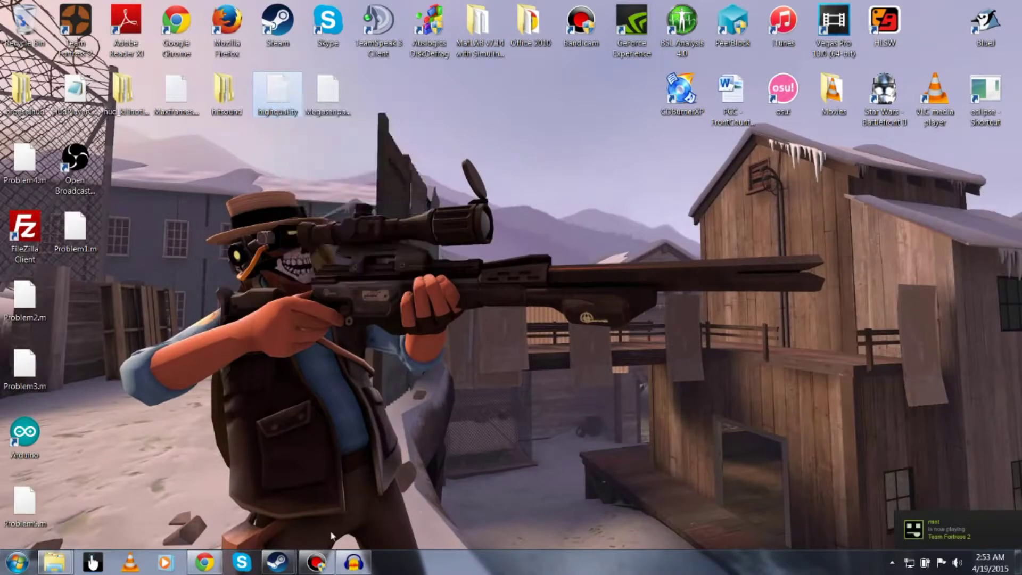
pyautogui.moveTo(53, 562)
pyautogui.click(227, 500)
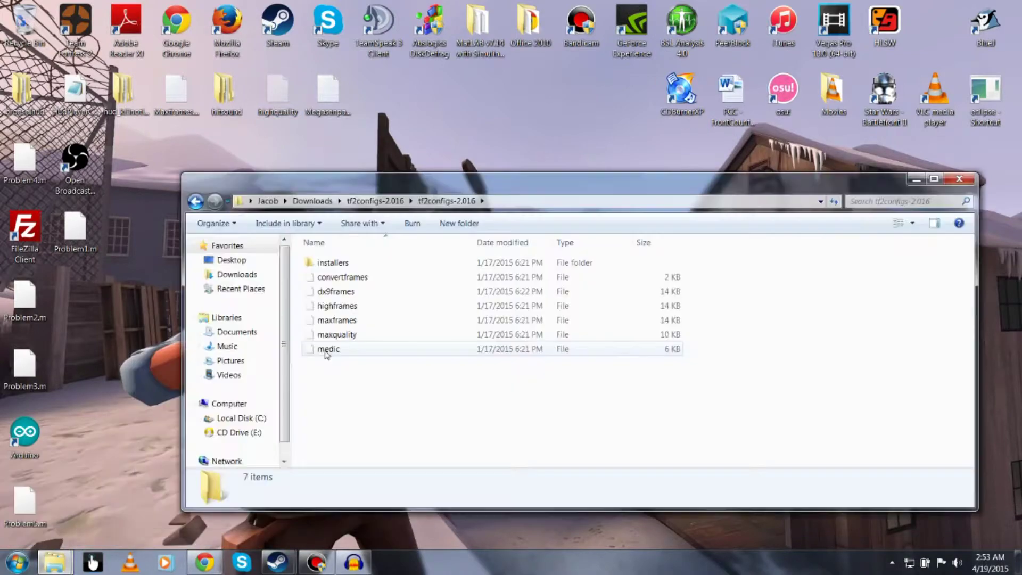
pyautogui.rightClick(353, 400)
pyautogui.click(377, 314)
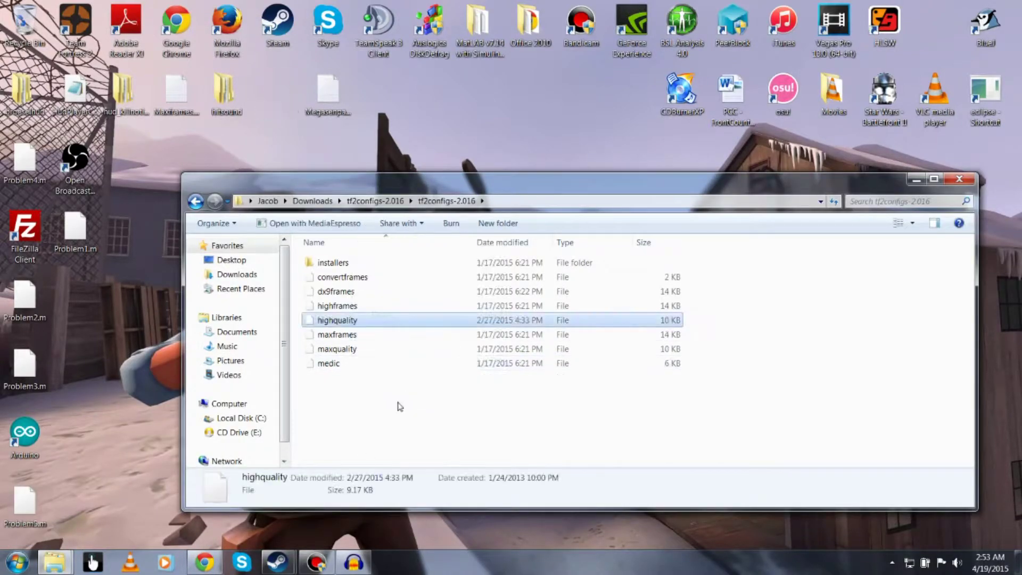
# Cut highquality back out of the config folder and paste it onto the desktop.
pyautogui.click(401, 406)
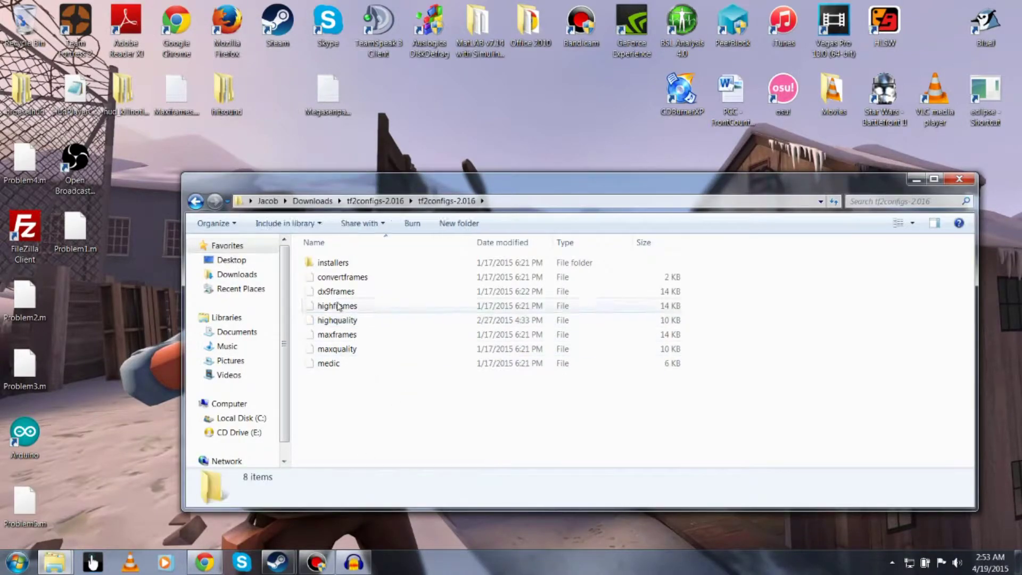
pyautogui.click(358, 320)
pyautogui.rightClick(357, 320)
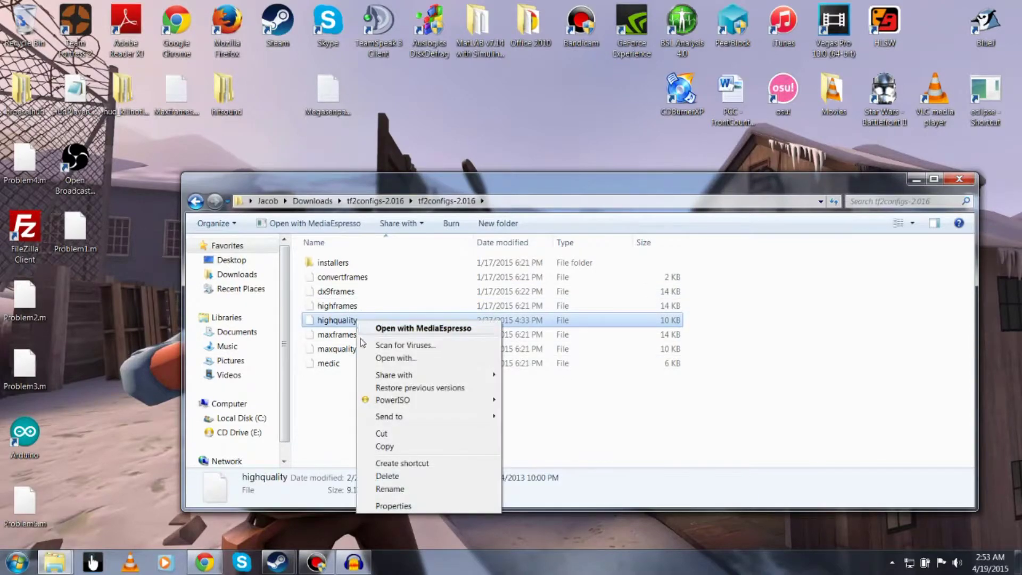
pyautogui.click(381, 433)
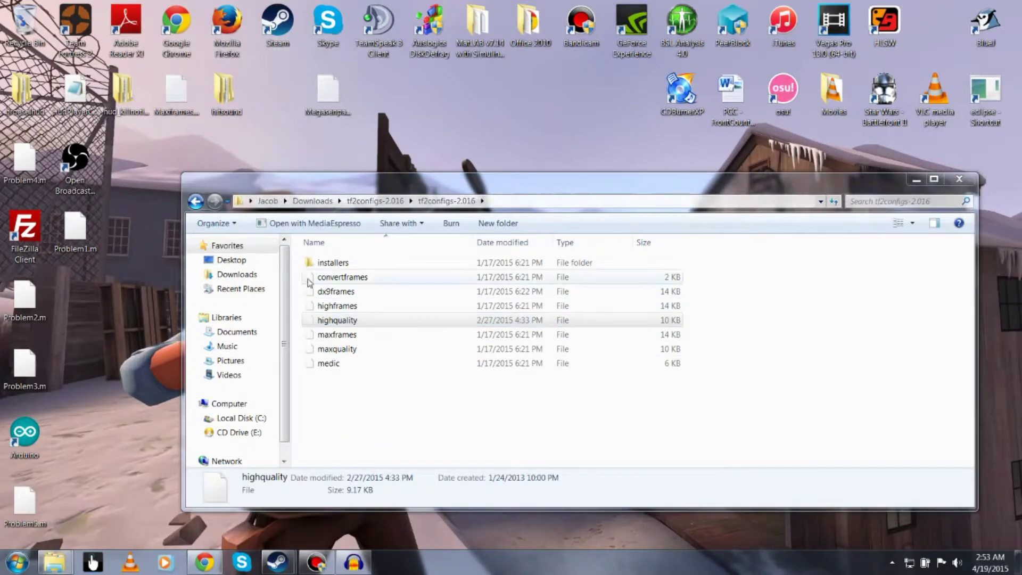
pyautogui.rightClick(270, 121)
pyautogui.click(298, 167)
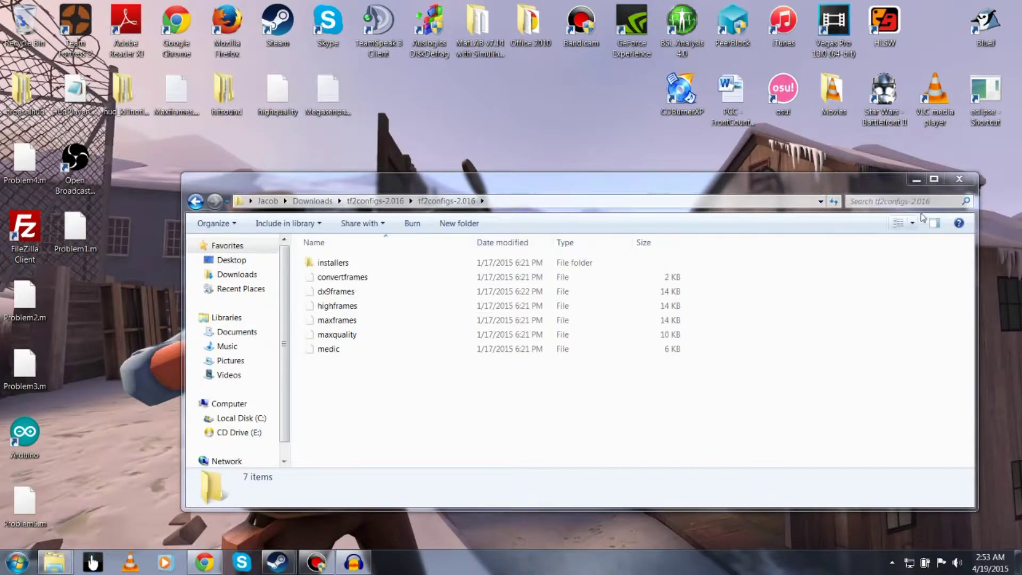
# Open the maxframes config with Notepad and scroll across its settings, such as fps_max 132.
pyautogui.doubleClick(337, 320)
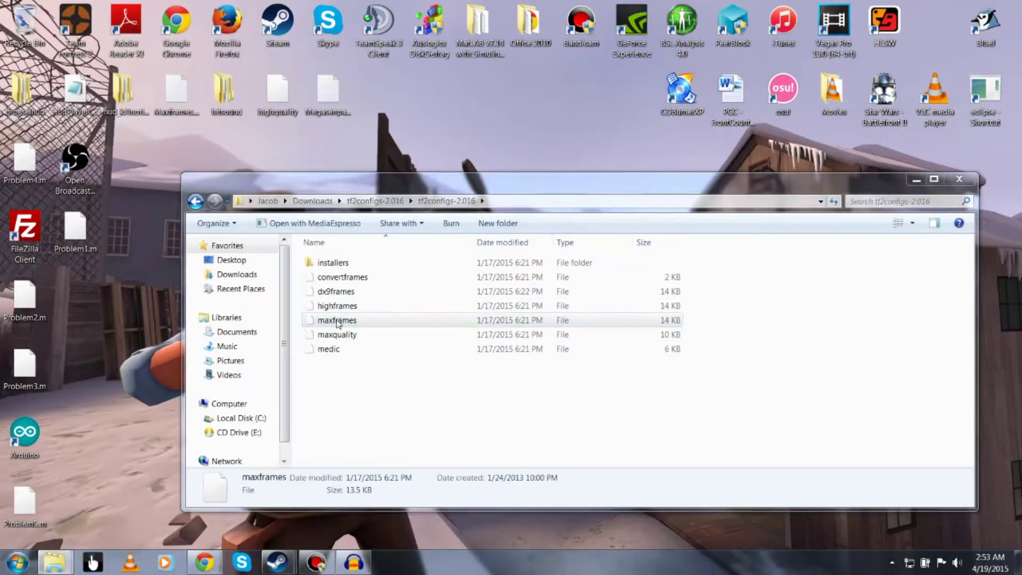
pyautogui.click(546, 289)
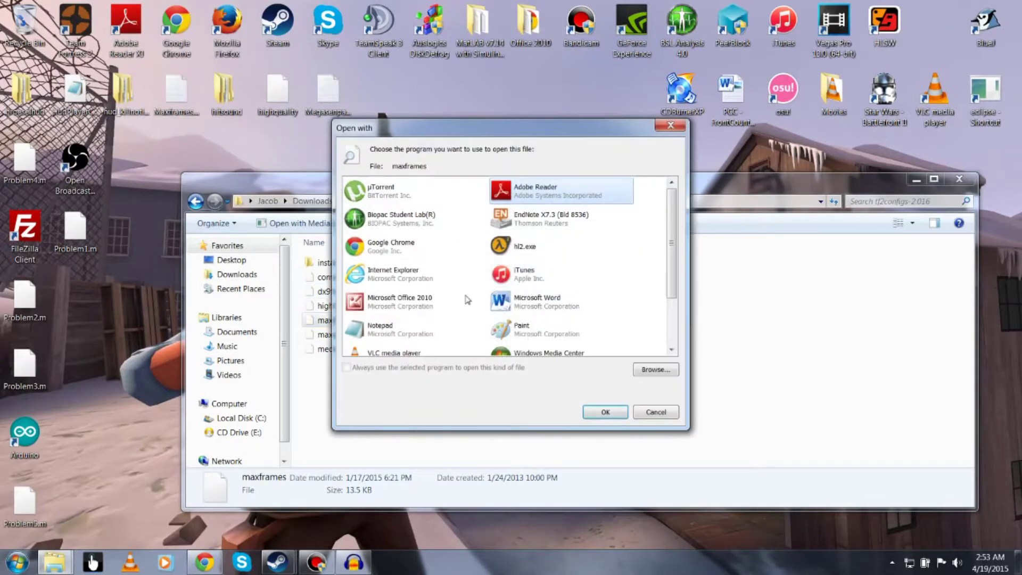
pyautogui.doubleClick(411, 326)
pyautogui.click(550, 287)
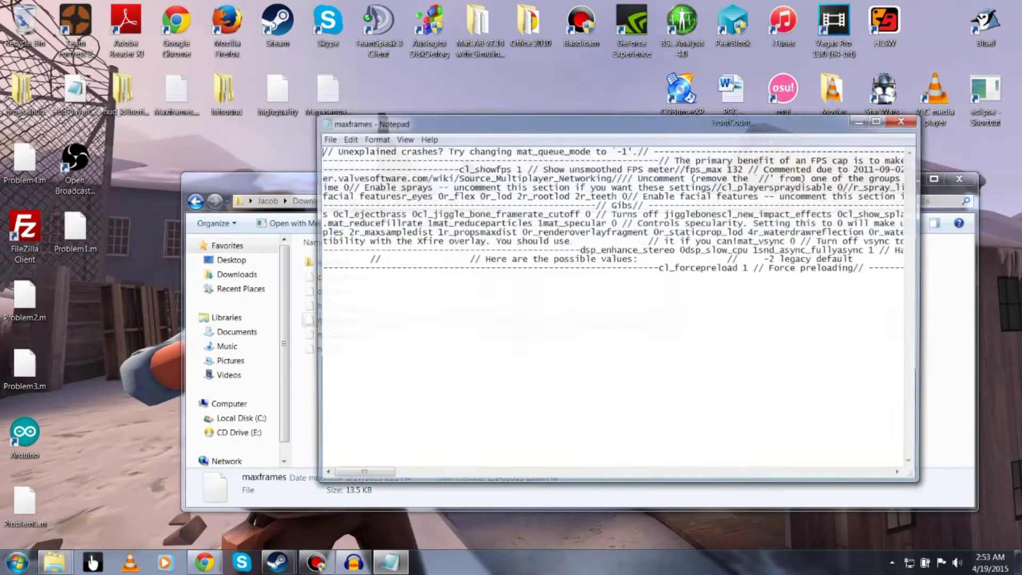
pyautogui.hscroll(5, 611, 308)
pyautogui.hscroll(10, 612, 309)
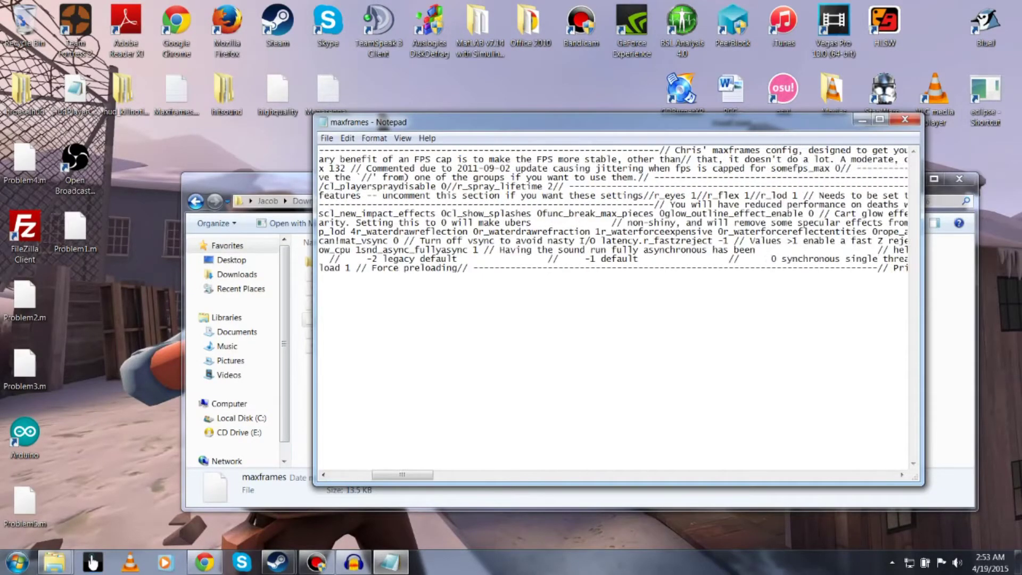
pyautogui.hscroll(10, 612, 309)
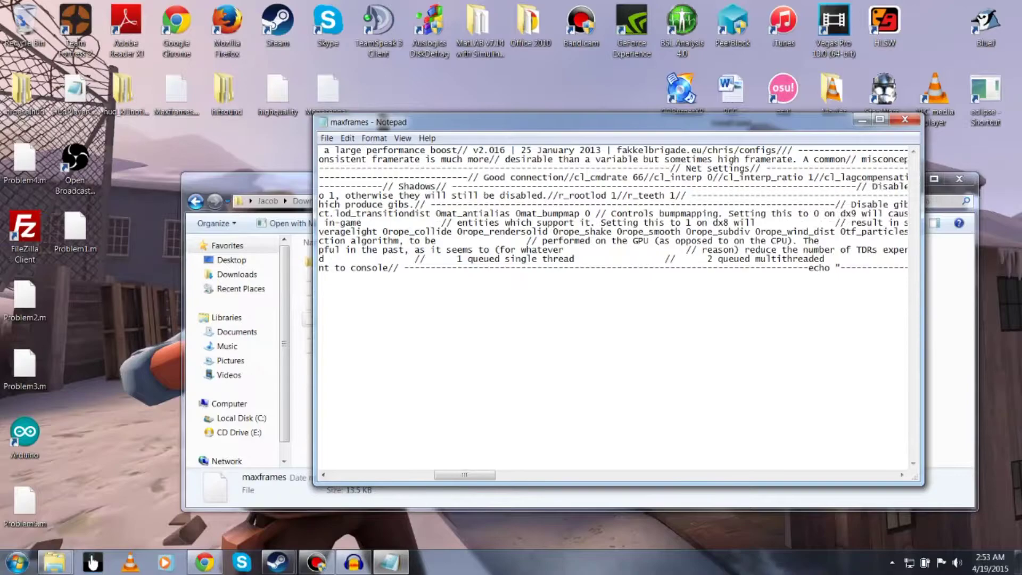
pyautogui.hscroll(10, 612, 308)
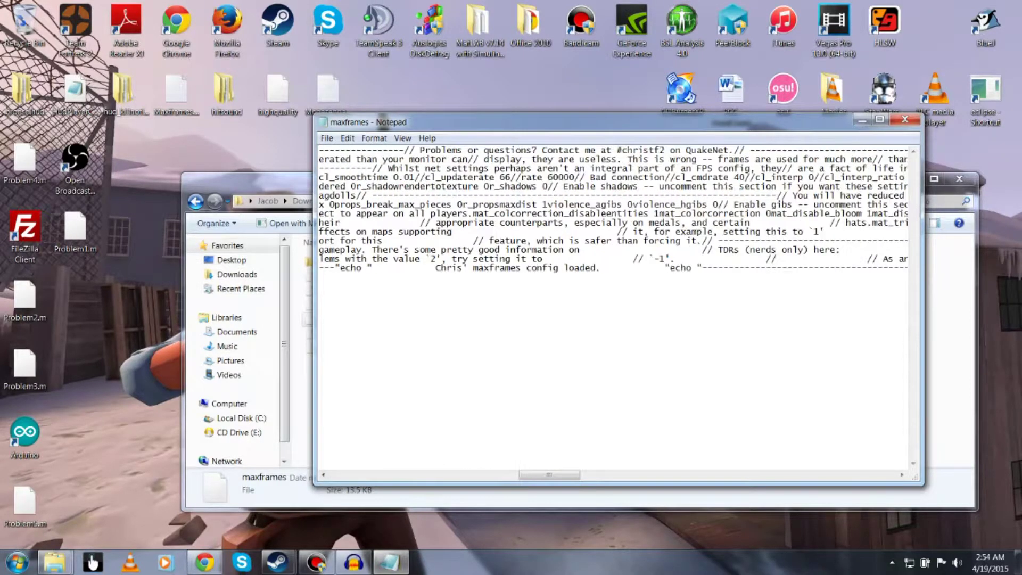
pyautogui.hscroll(10, 681, 496)
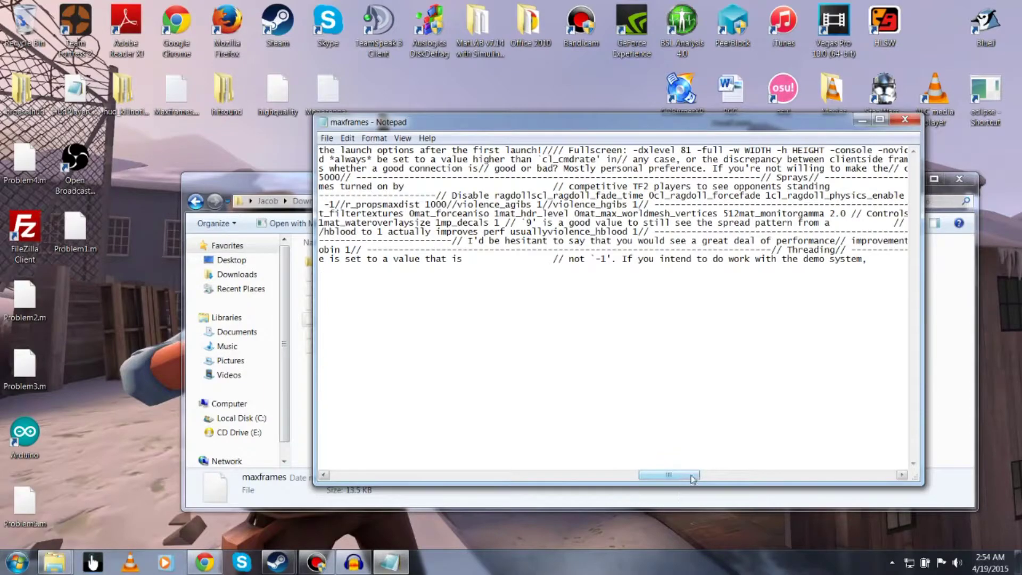
pyautogui.moveTo(692, 475); pyautogui.dragTo(401, 476)
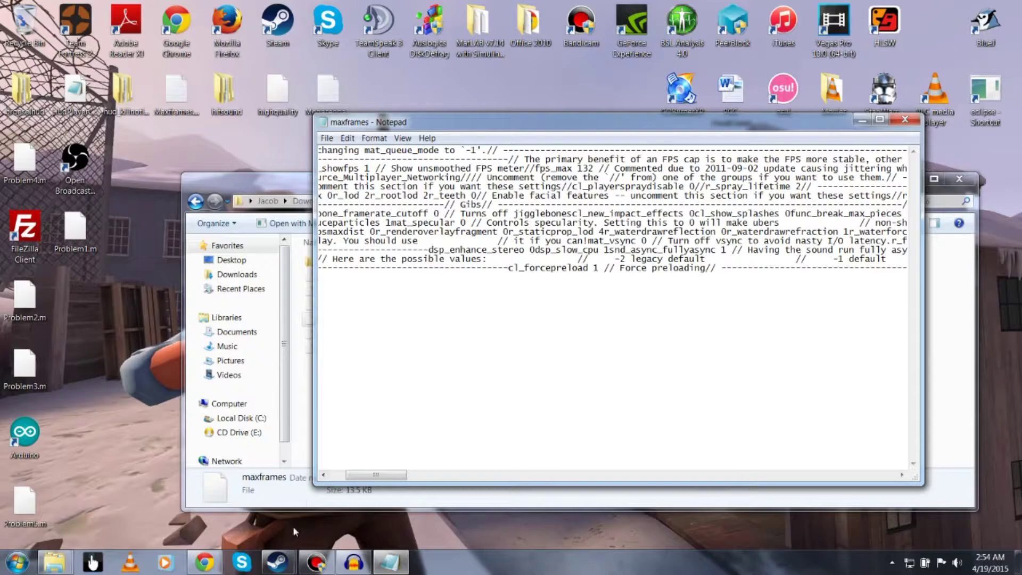
pyautogui.moveTo(55, 562)
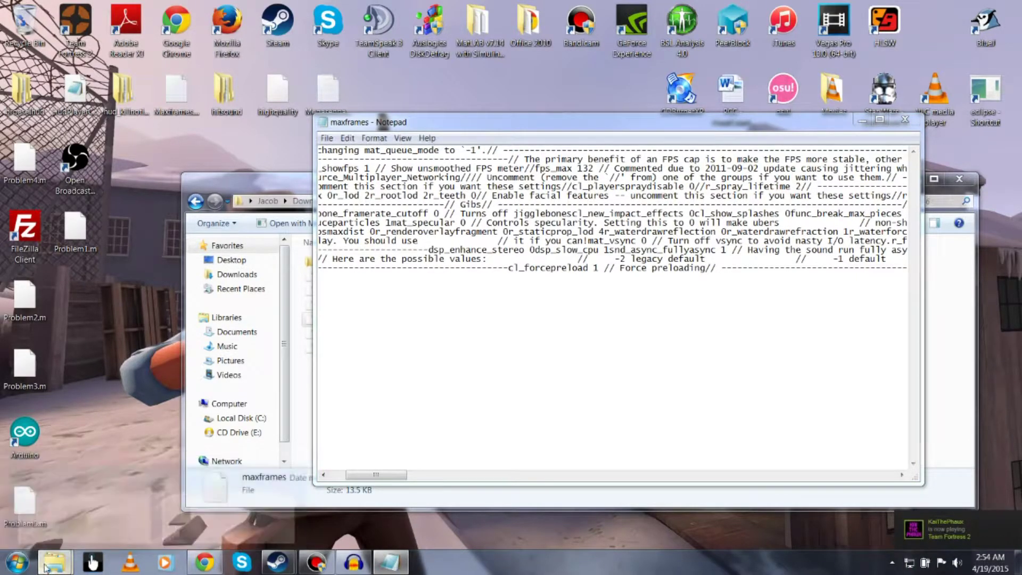
# Bring the TF2 cfg folder forward and inspect its steamapps…\tf\cfg path in the address bar.
pyautogui.click(60, 500)
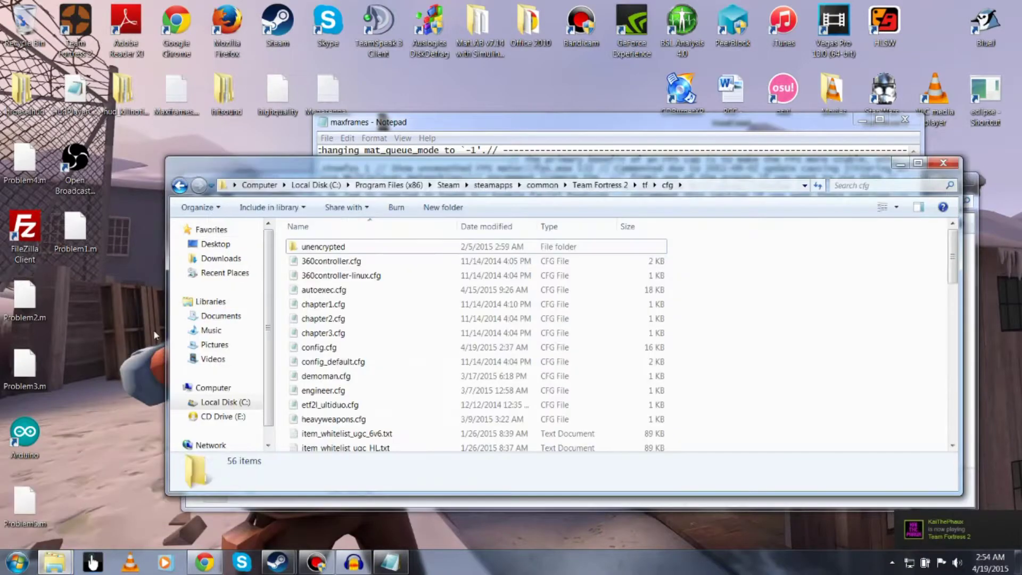
pyautogui.click(692, 190)
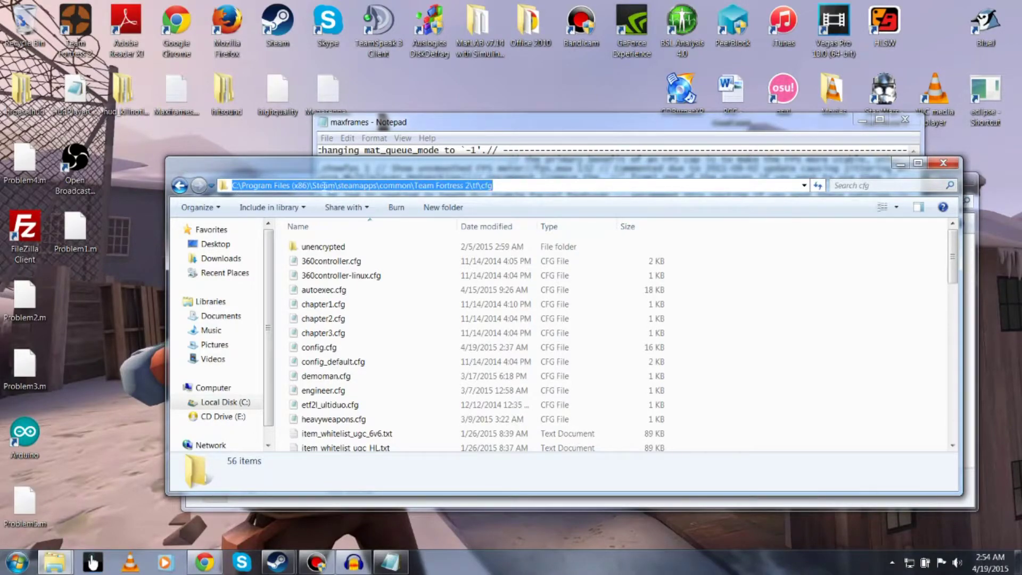
pyautogui.moveTo(341, 185); pyautogui.dragTo(481, 185)
pyautogui.click(477, 185)
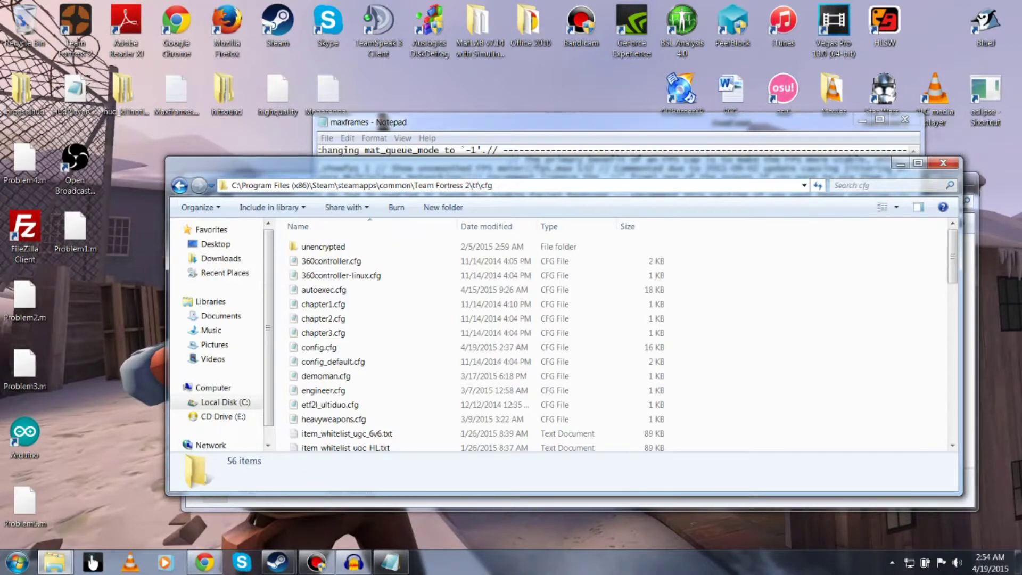
pyautogui.press('Escape')
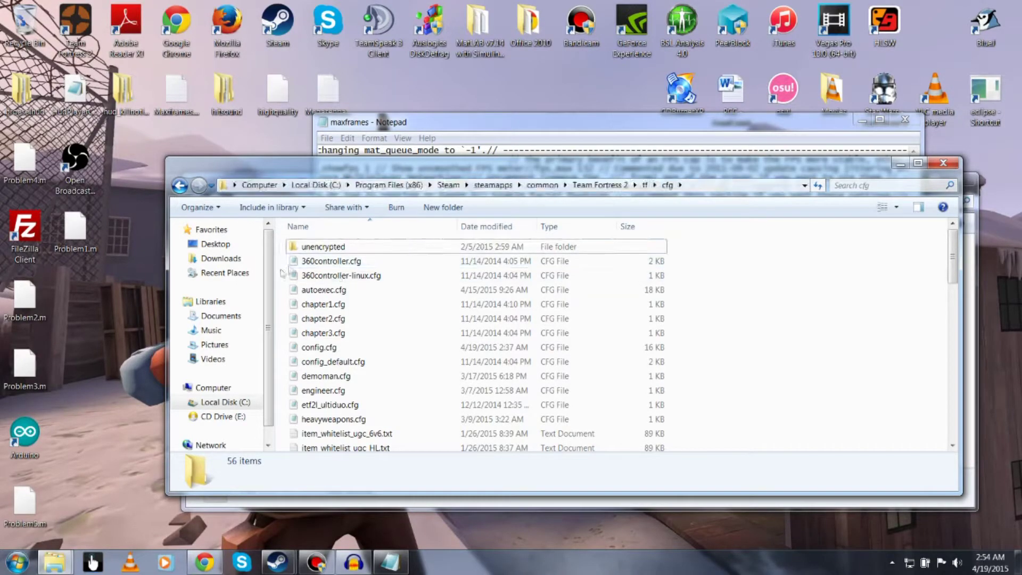
# Look through the cfg files: autoexec.cfg, demoman.cfg, engineer.cfg, etf2l_ultiduo.cfg, heavyweapons.cfg.
pyautogui.scroll(-2, 350, 271)
pyautogui.scroll(-11, 351, 298)
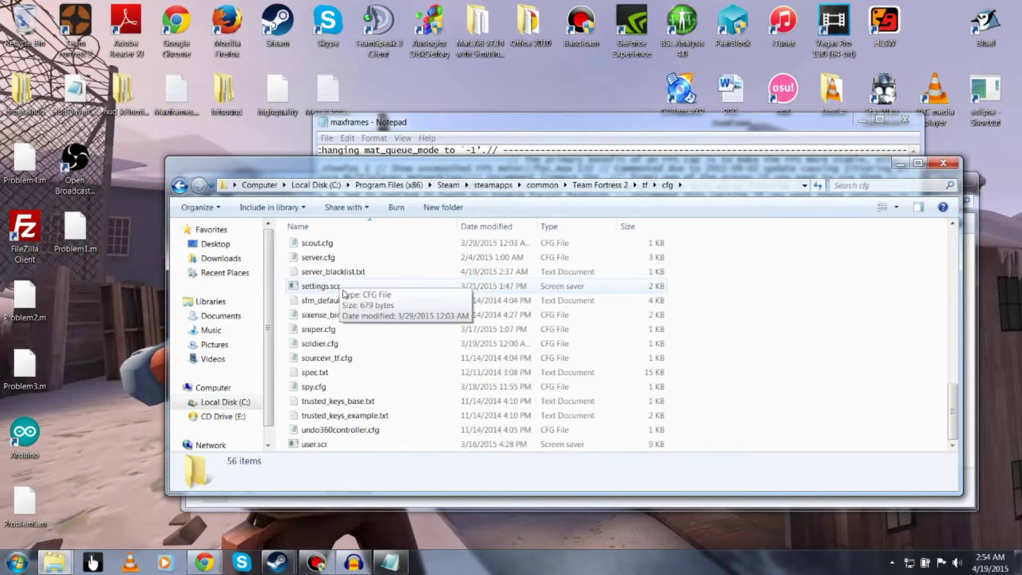
pyautogui.scroll(4, 358, 345)
pyautogui.scroll(8, 357, 349)
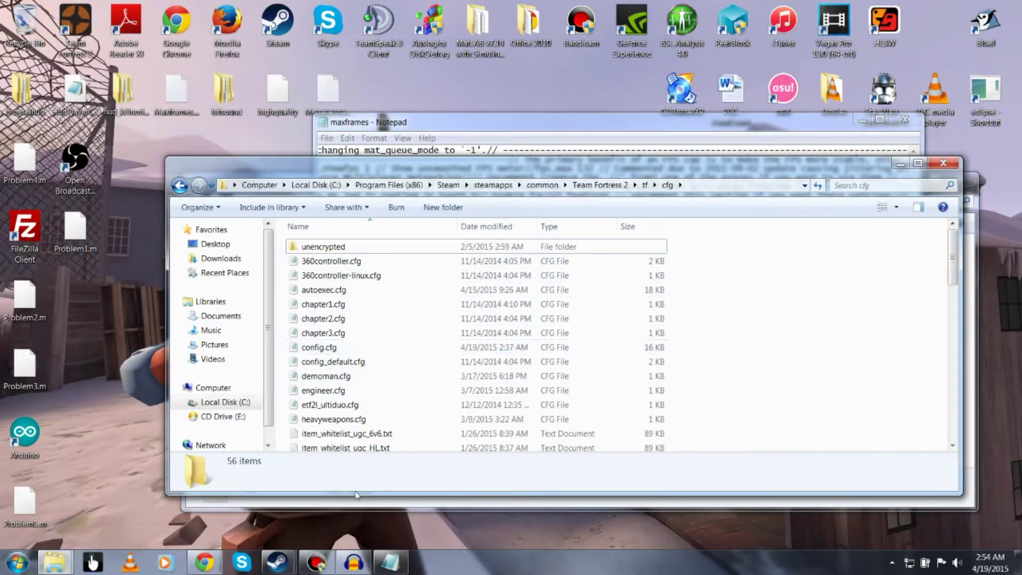
pyautogui.click(334, 290)
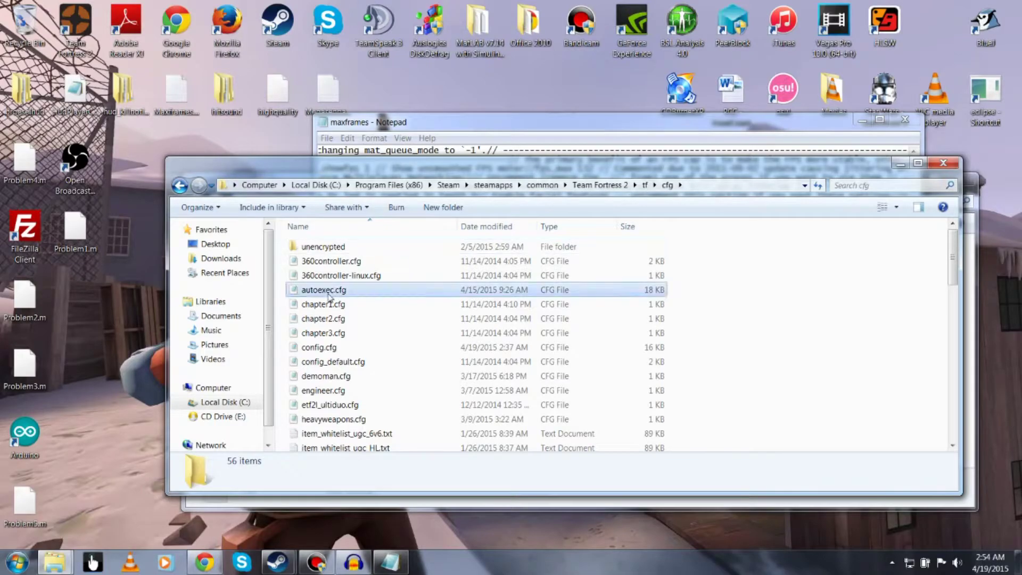
pyautogui.click(327, 377)
pyautogui.click(327, 391)
pyautogui.click(328, 406)
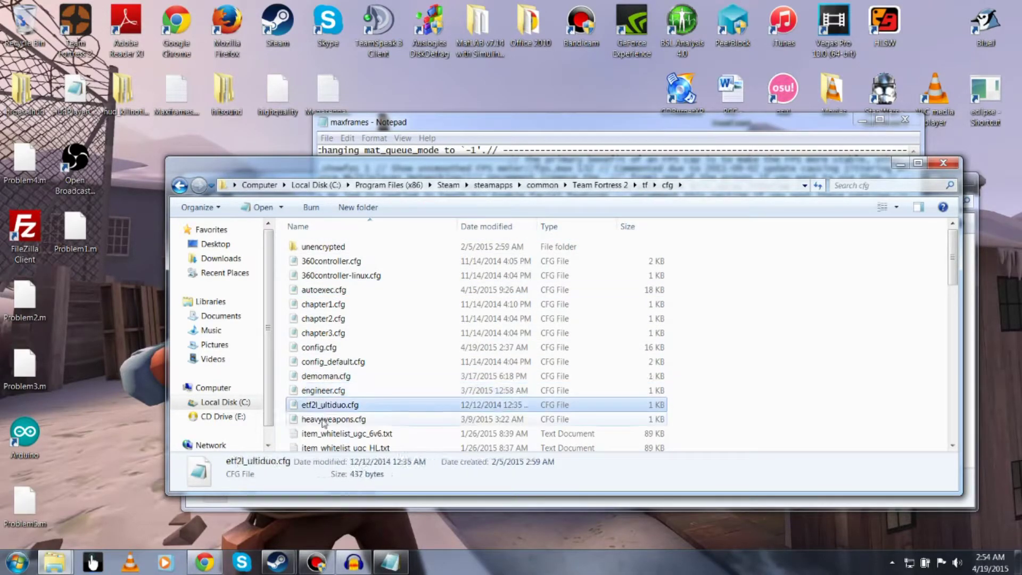
pyautogui.click(329, 420)
pyautogui.scroll(-4, 335, 415)
pyautogui.scroll(-8, 333, 383)
pyautogui.scroll(15, 319, 353)
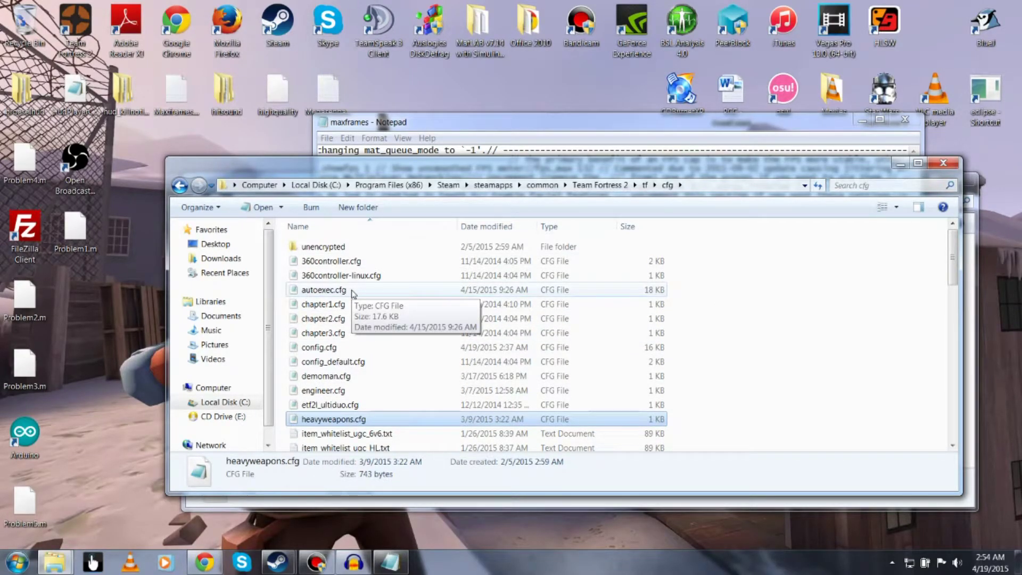
pyautogui.click(17, 562)
pyautogui.click(72, 265)
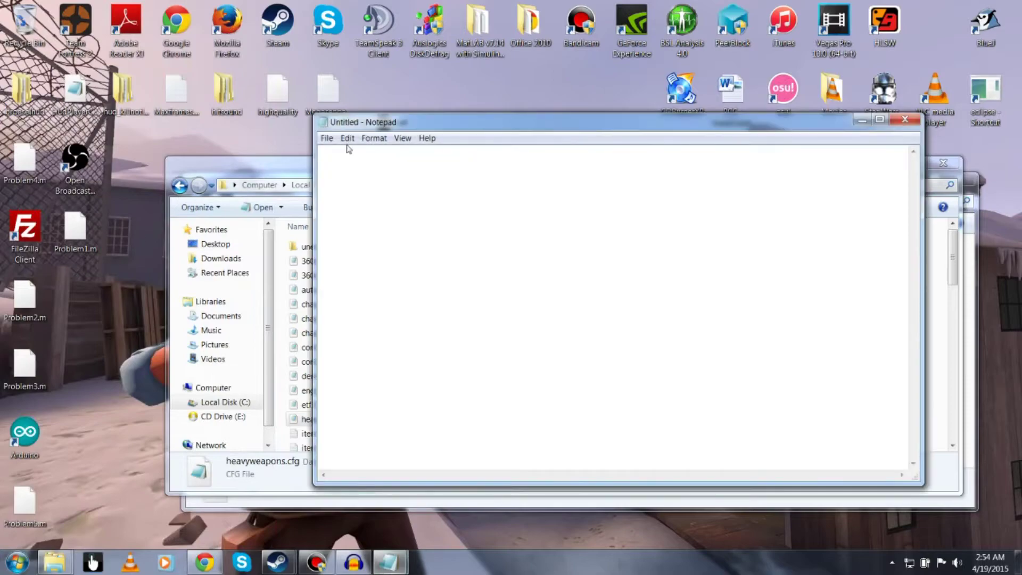
pyautogui.click(327, 137)
pyautogui.click(360, 190)
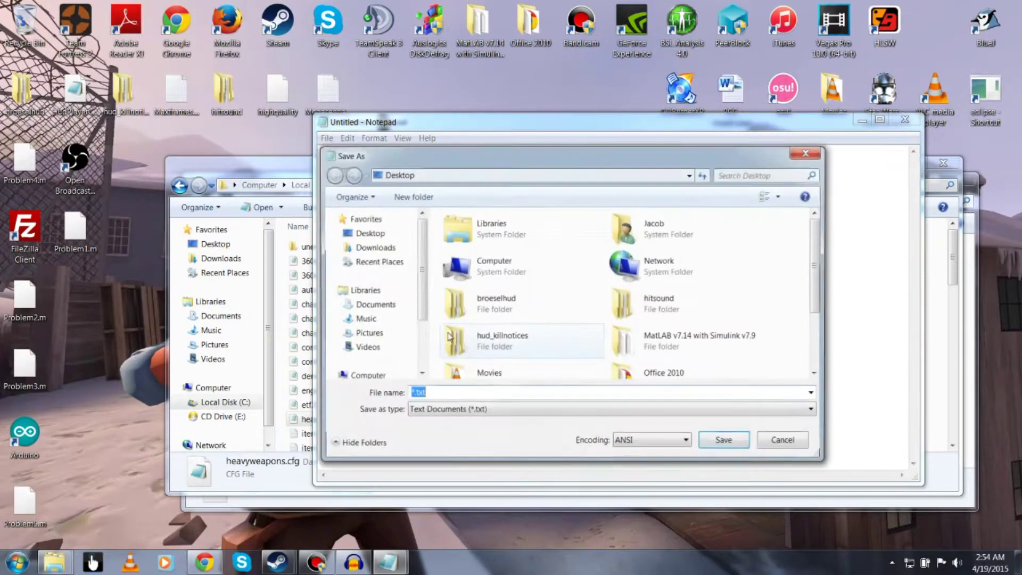
pyautogui.click(612, 410)
pyautogui.click(612, 422)
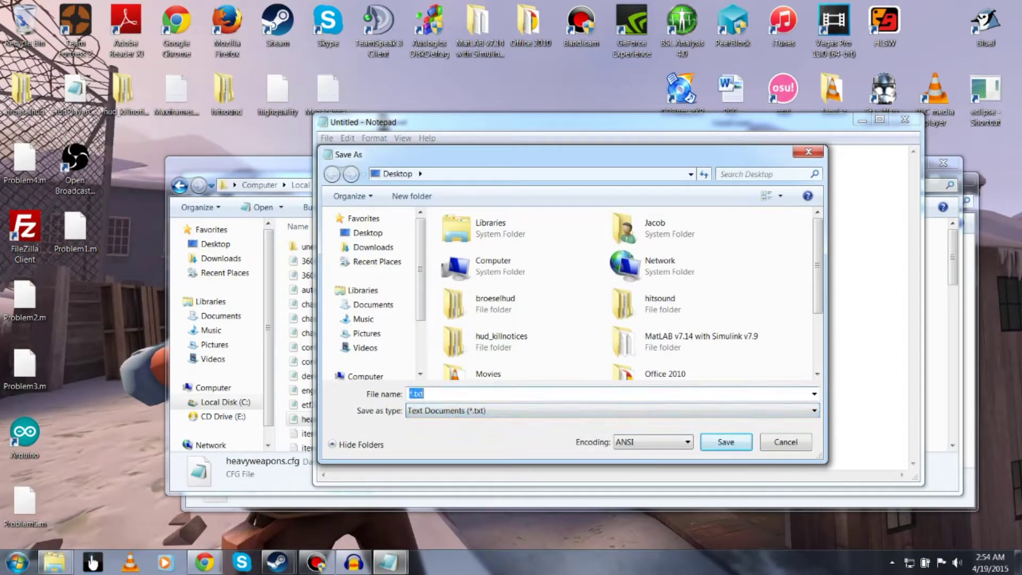
pyautogui.write('te')
pyautogui.press('BackSpace')
pyautogui.press('BackSpace')
pyautogui.write('auto')
pyautogui.press('Tab')
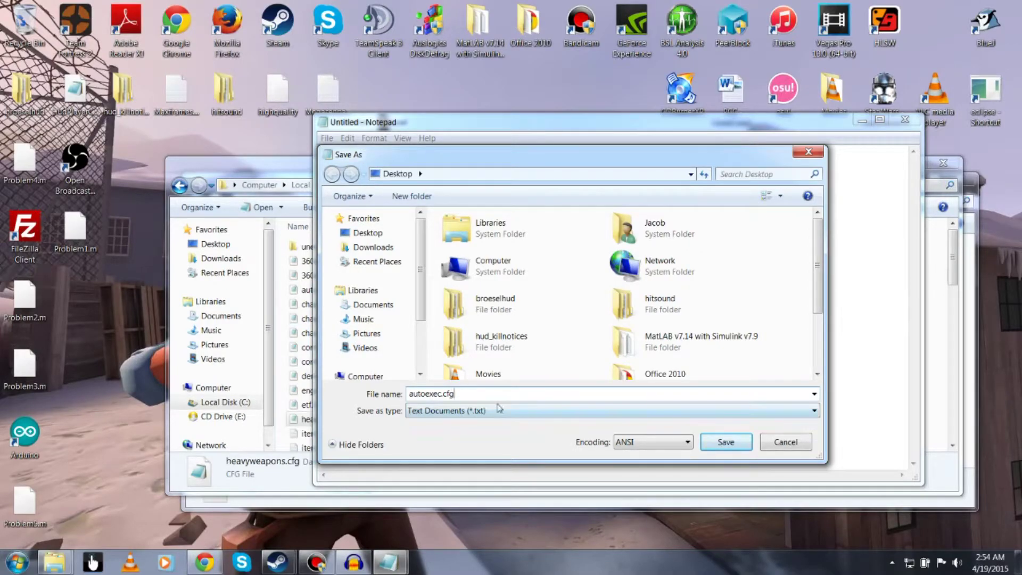
pyautogui.click(798, 441)
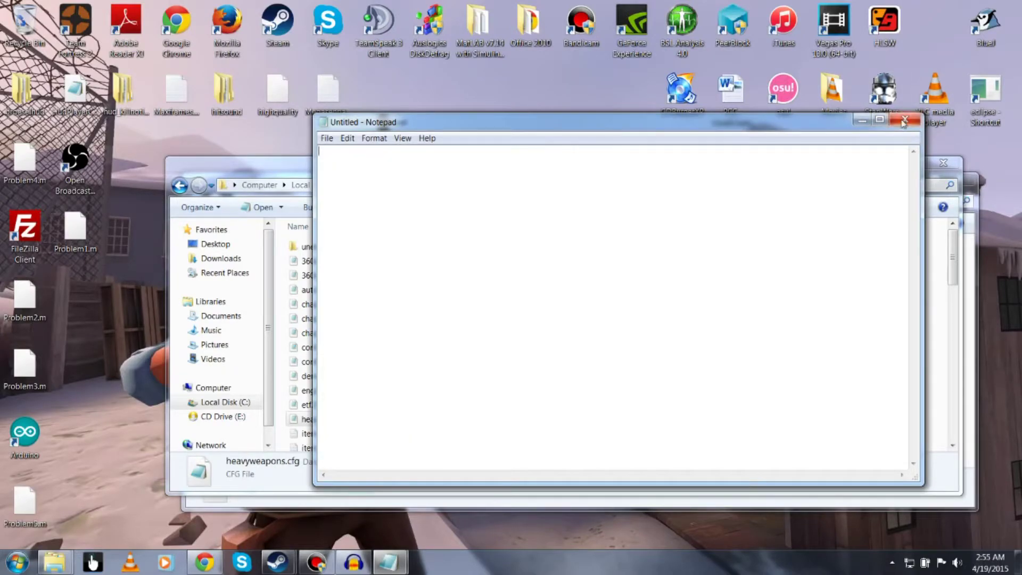
pyautogui.click(904, 119)
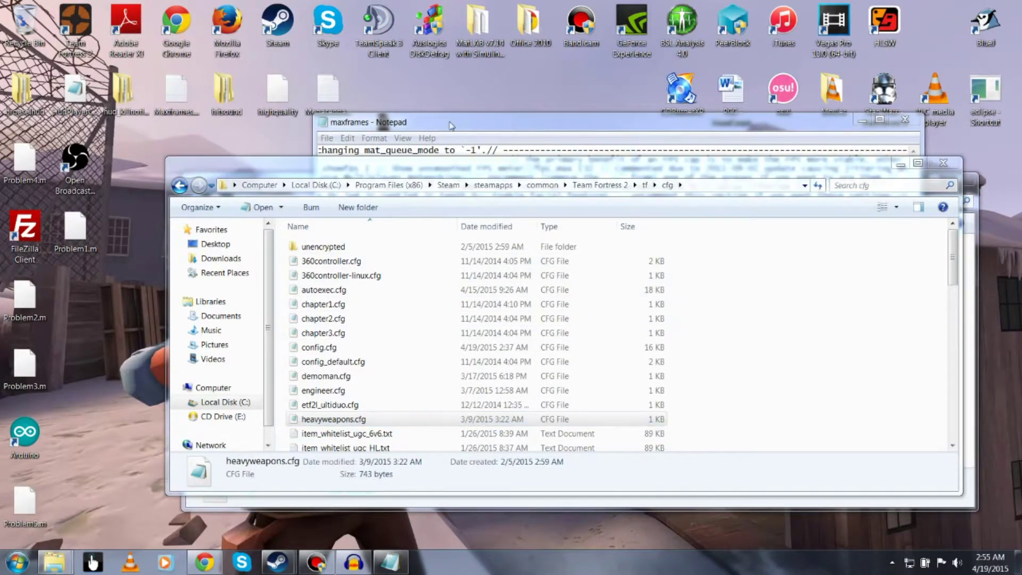
# Open autoexec.cfg in Notepad and read its long FPS, Graphical, Threading and Misc settings lines.
pyautogui.doubleClick(337, 292)
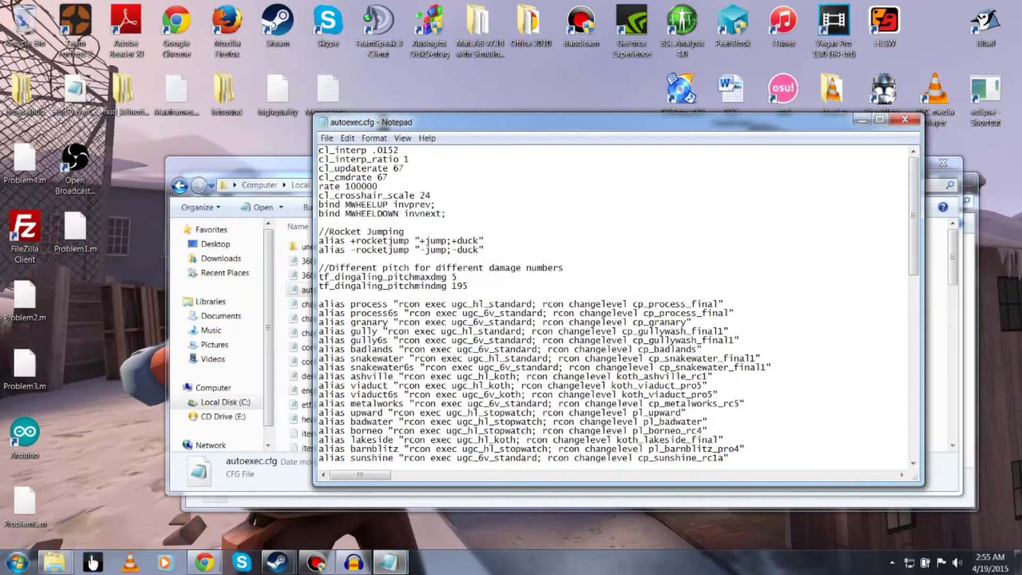
pyautogui.scroll(-15, 612, 303)
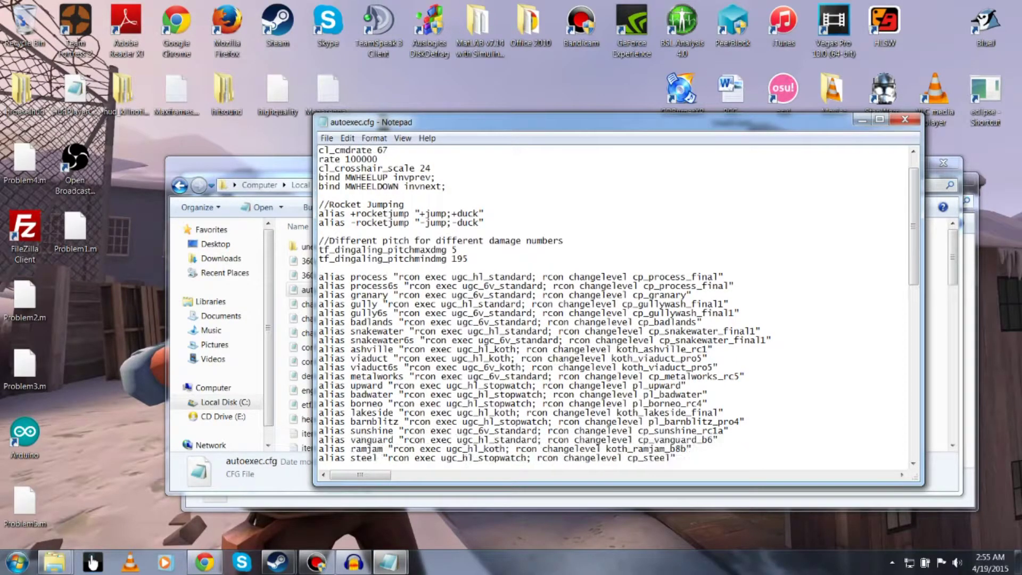
pyautogui.scroll(-5, 612, 304)
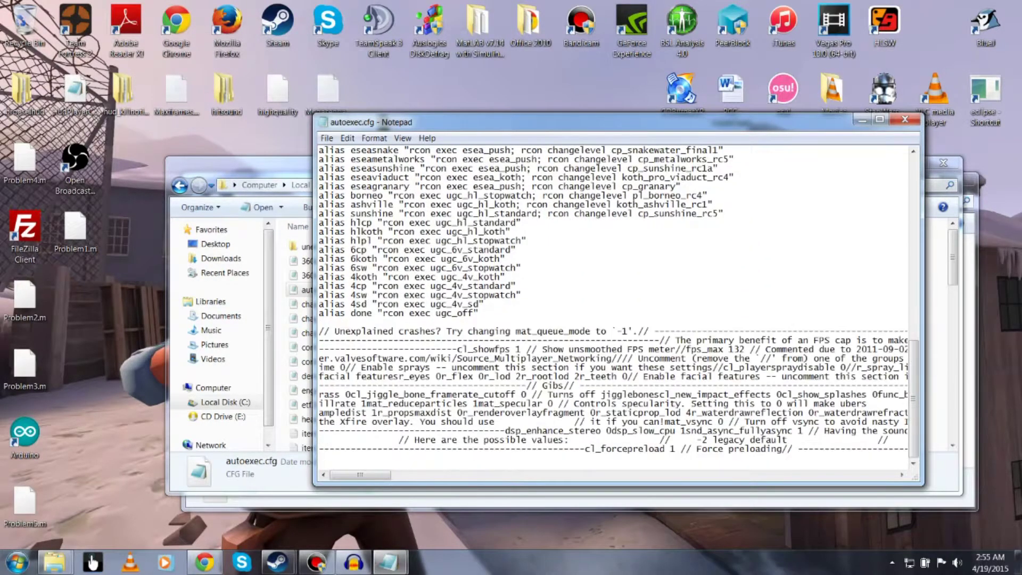
pyautogui.moveTo(355, 313); pyautogui.dragTo(904, 447)
pyautogui.click(729, 394)
pyautogui.moveTo(360, 477); pyautogui.dragTo(292, 482)
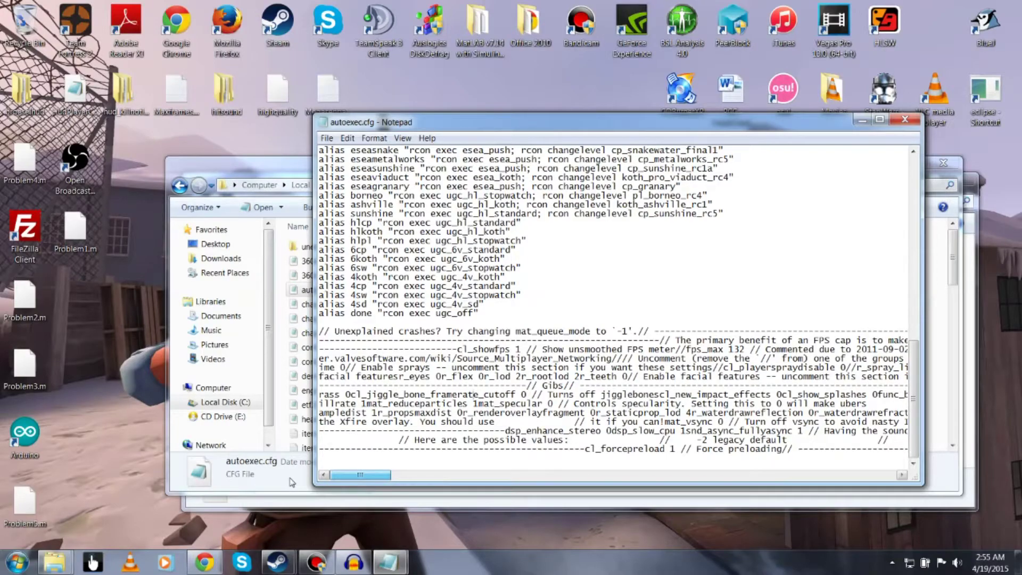
pyautogui.moveTo(361, 475); pyautogui.dragTo(727, 485)
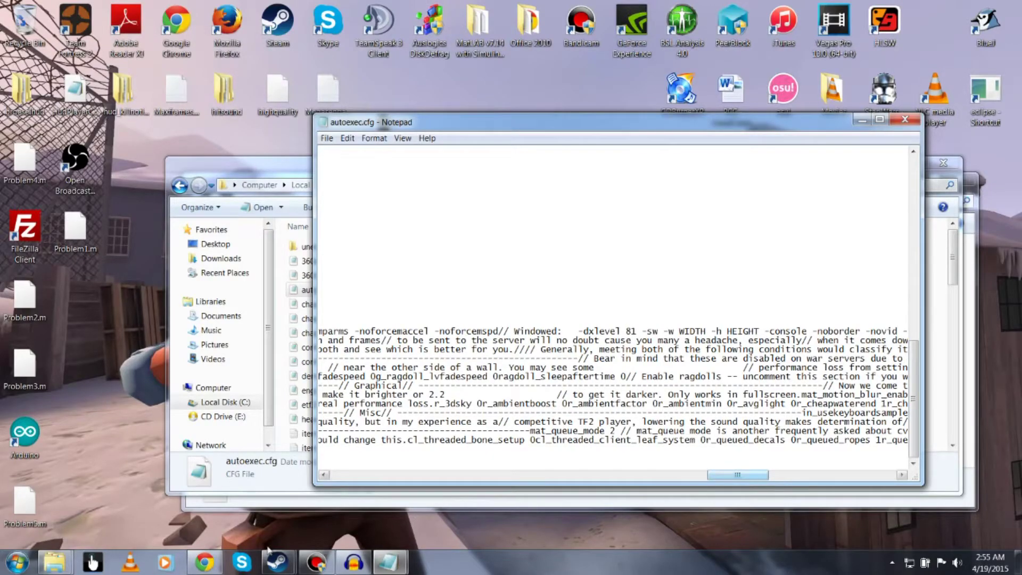
pyautogui.moveTo(737, 482); pyautogui.dragTo(709, 481)
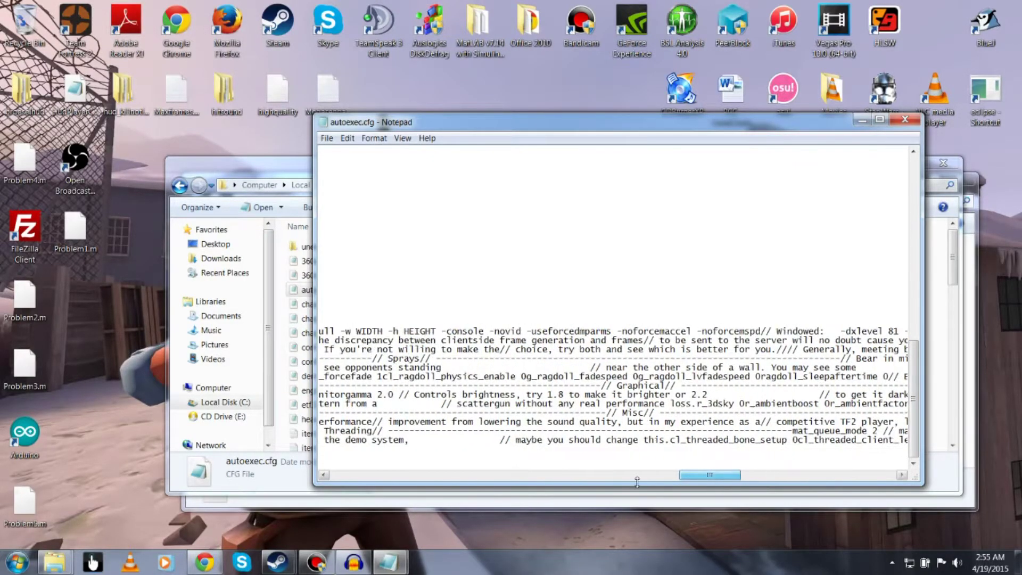
# Open Team Fortress 2's launch options in the Steam library and view the current -full -w 1920 -h 1080 text.
pyautogui.rightClick(277, 561)
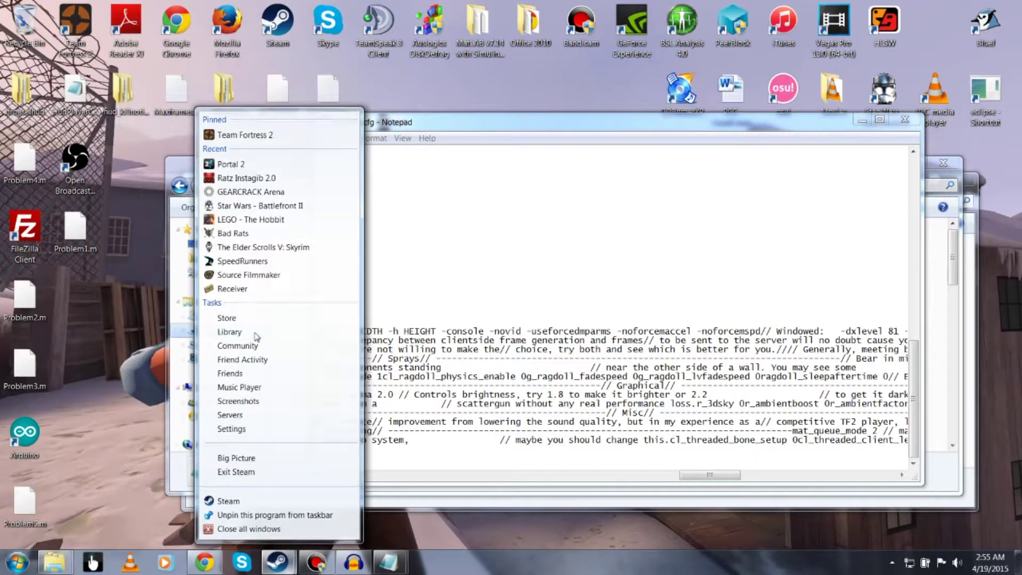
pyautogui.click(256, 336)
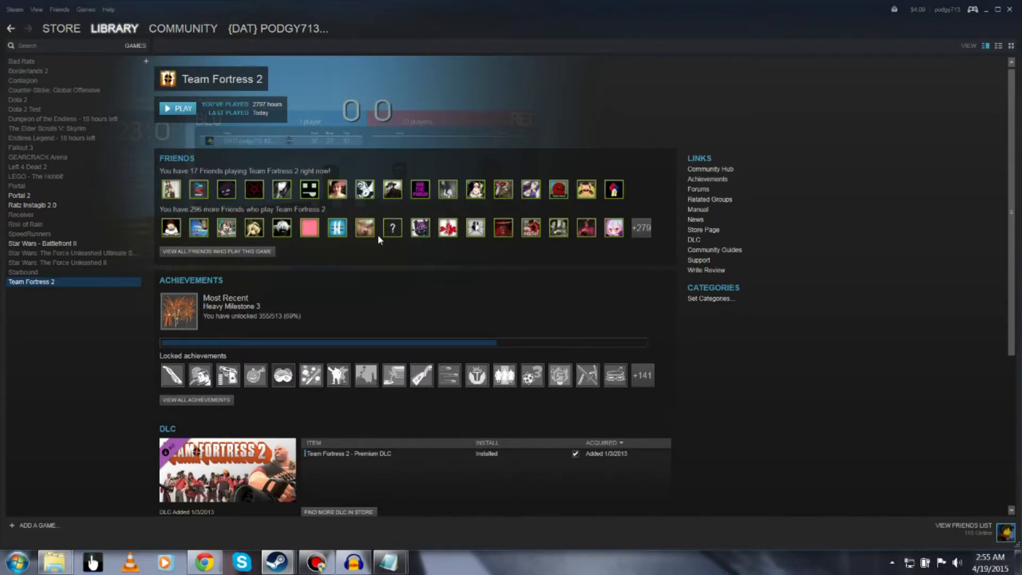
pyautogui.rightClick(36, 287)
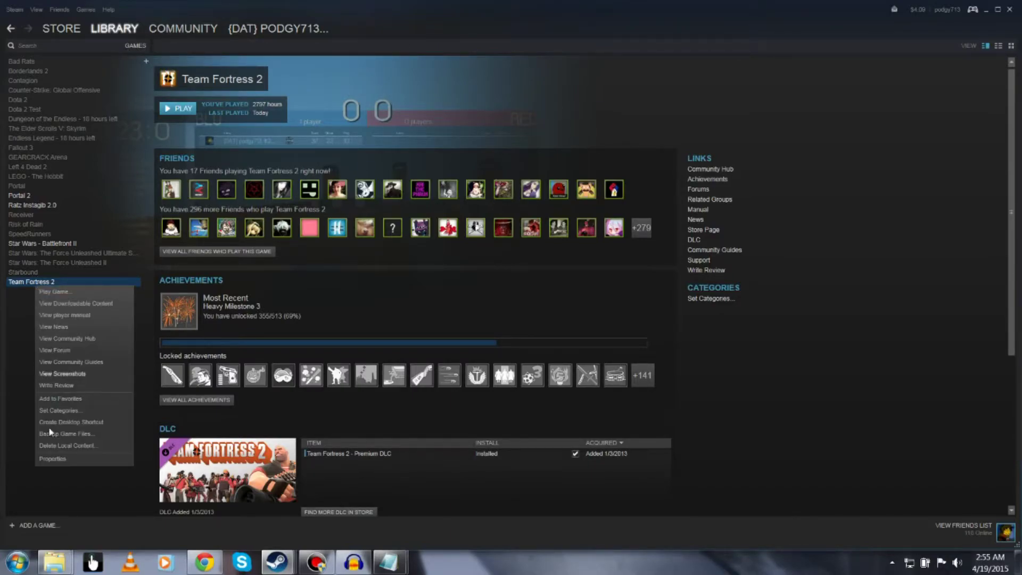
pyautogui.click(46, 460)
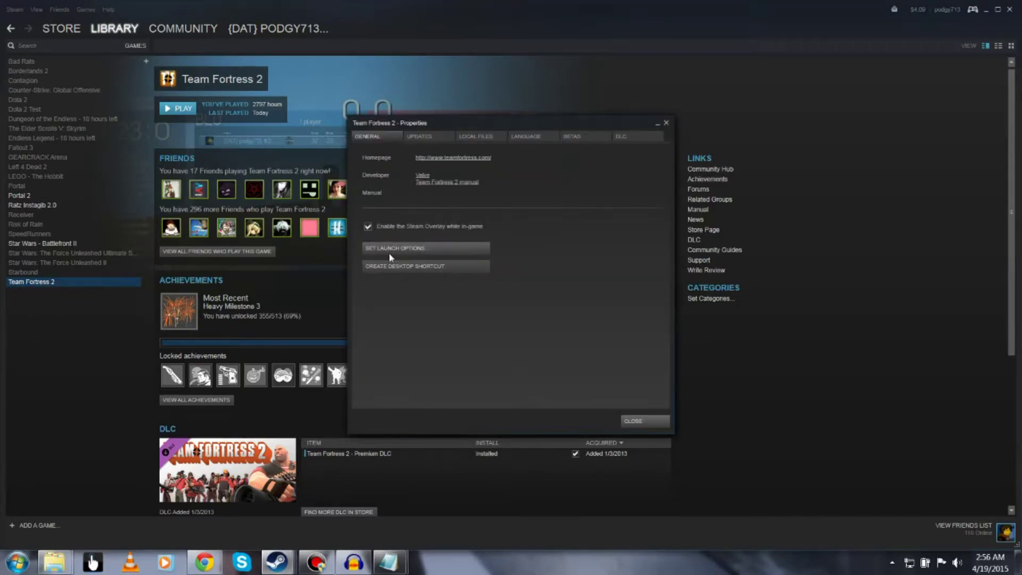
pyautogui.click(389, 249)
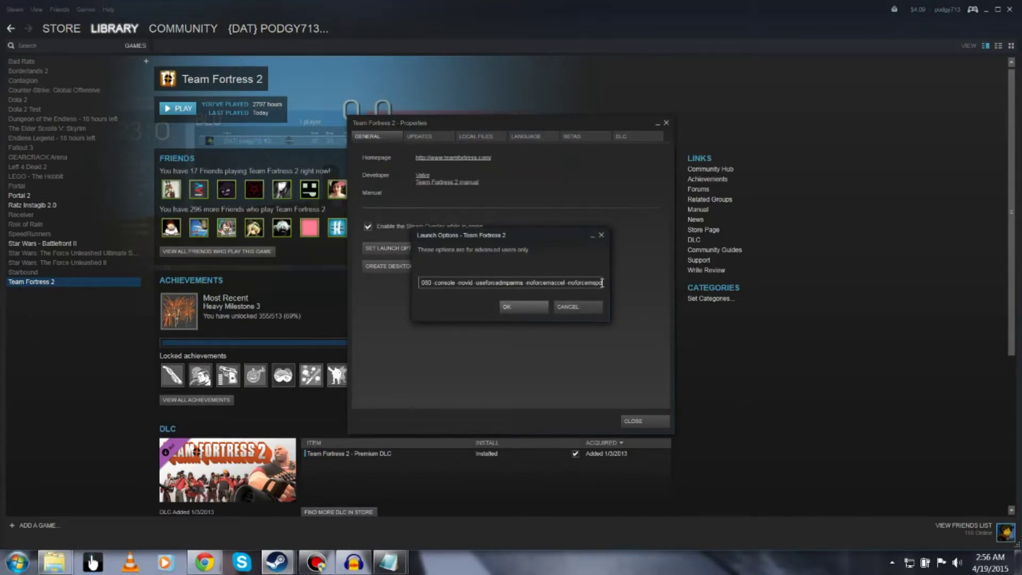
pyautogui.moveTo(601, 282); pyautogui.dragTo(361, 282)
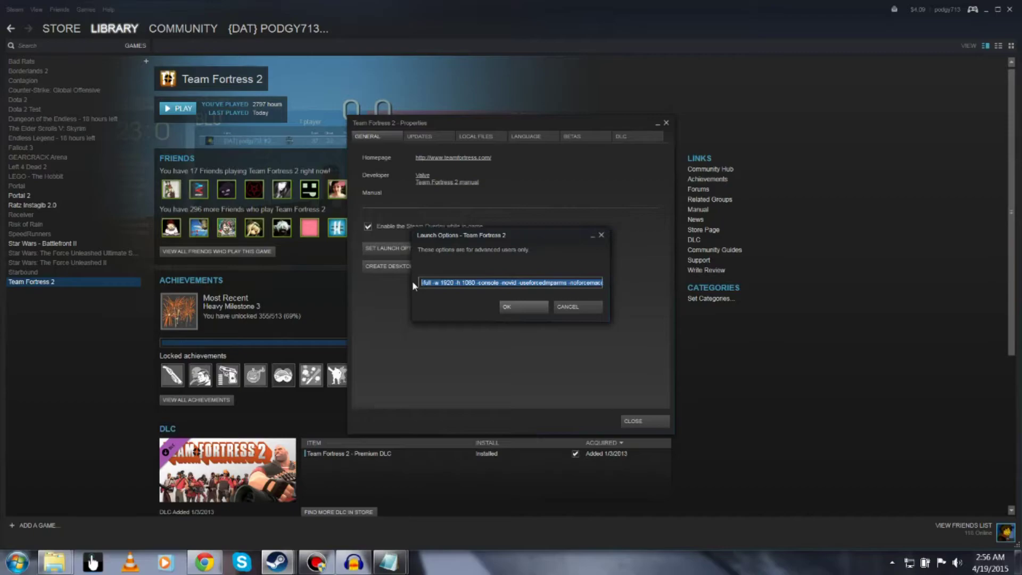
pyautogui.click(459, 283)
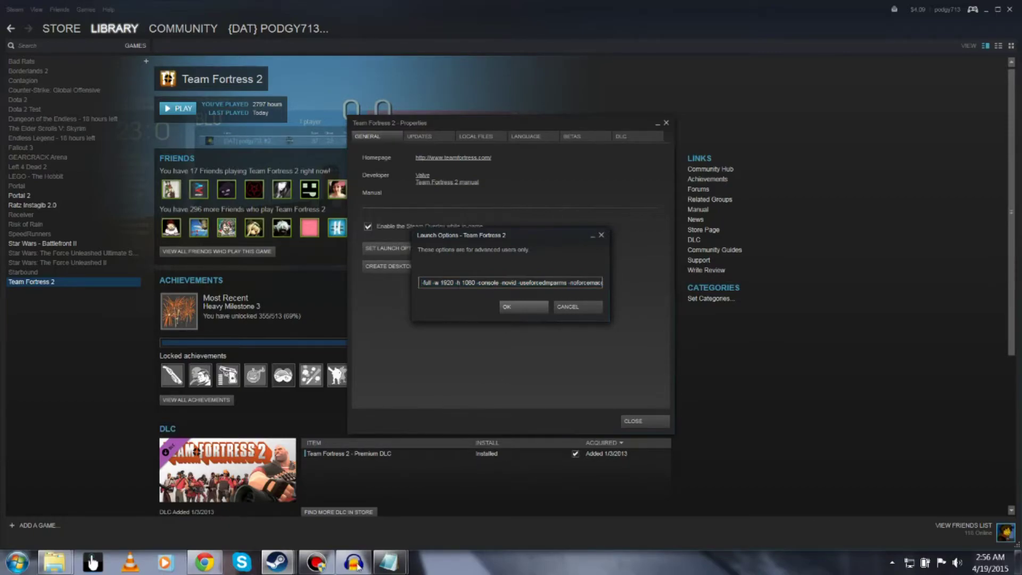
# Bring autoexec.cfg forward and scroll to the Fullscreen launch options comment line.
pyautogui.moveTo(392, 563)
pyautogui.click(459, 489)
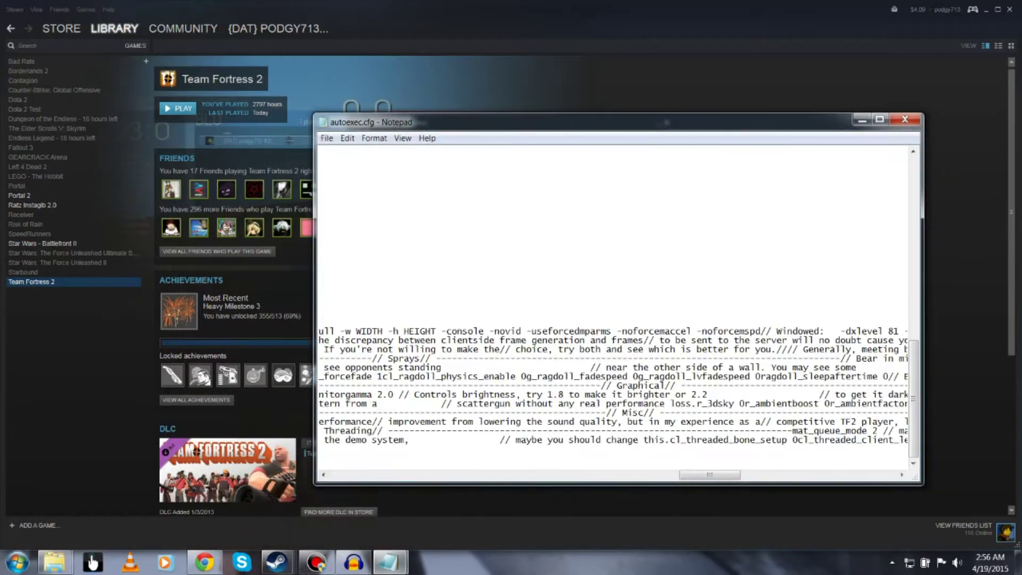
pyautogui.moveTo(715, 475); pyautogui.dragTo(640, 471)
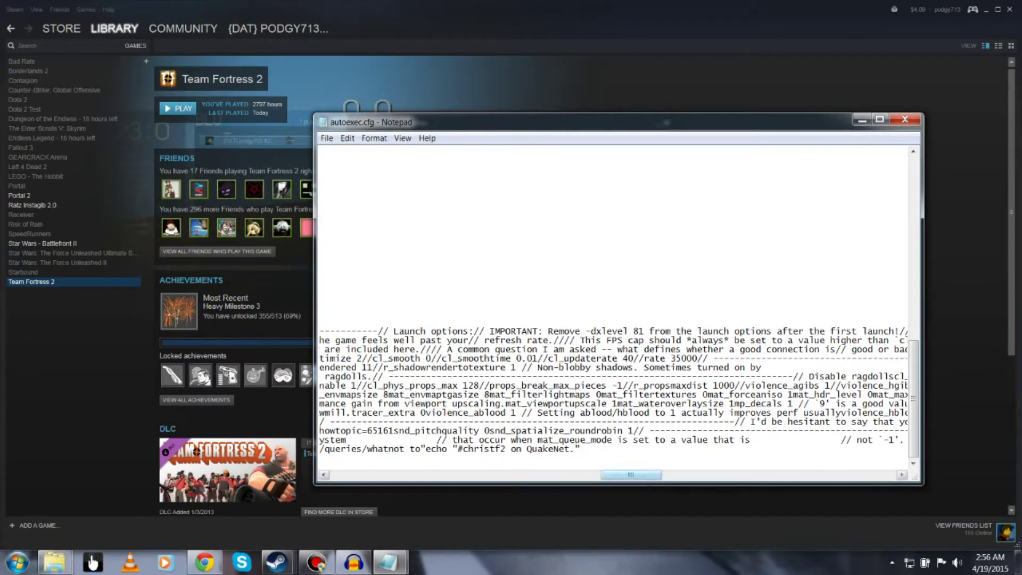
pyautogui.moveTo(395, 331)
pyautogui.mouseDown()
pyautogui.moveTo(458, 334)
pyautogui.moveTo(397, 331)
pyautogui.mouseUp()
pyautogui.moveTo(608, 475); pyautogui.dragTo(670, 464)
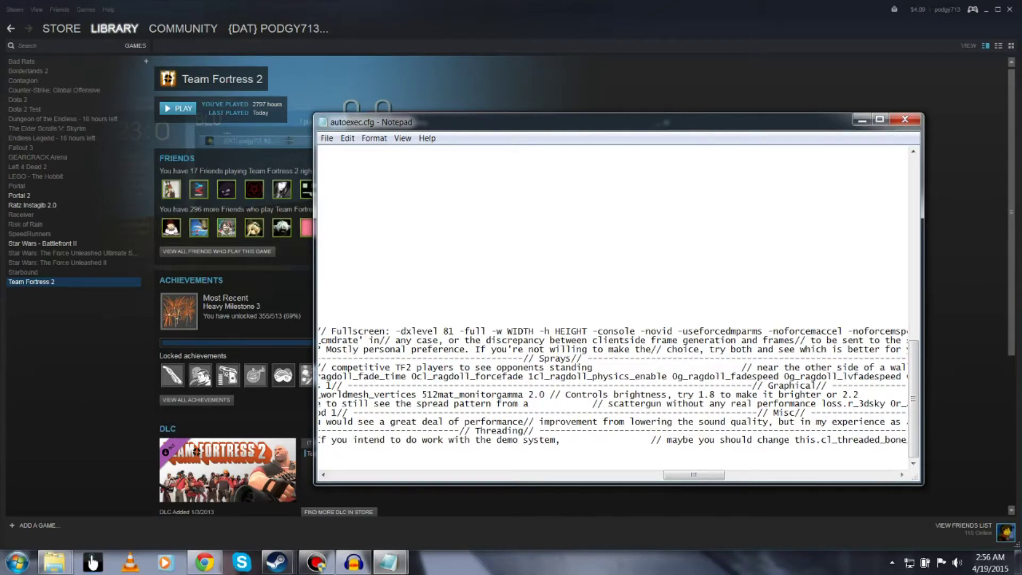
pyautogui.hotkey('shift', 'Left')
pyautogui.hotkey('shift', 'Left')
pyautogui.hotkey('shift', 'Left')
pyautogui.hotkey('shift', 'Left')
pyautogui.hotkey('shift', 'Left')
pyautogui.hotkey('shift', 'Left')
pyautogui.hotkey('shift', 'Left')
pyautogui.hotkey('shift', 'Left')
pyautogui.hotkey('shift', 'Left')
pyautogui.hotkey('shift', 'Left')
pyautogui.hotkey('shift', 'Left')
pyautogui.hotkey('shift', 'Left')
pyautogui.hotkey('shift', 'Left')
pyautogui.hotkey('shift', 'Left')
pyautogui.hotkey('shift', 'Left')
pyautogui.hotkey('shift', 'Left')
pyautogui.hotkey('shift', 'Left')
pyautogui.hotkey('shift', 'Left')
pyautogui.hotkey('shift', 'Left')
pyautogui.hotkey('shift', 'Left')
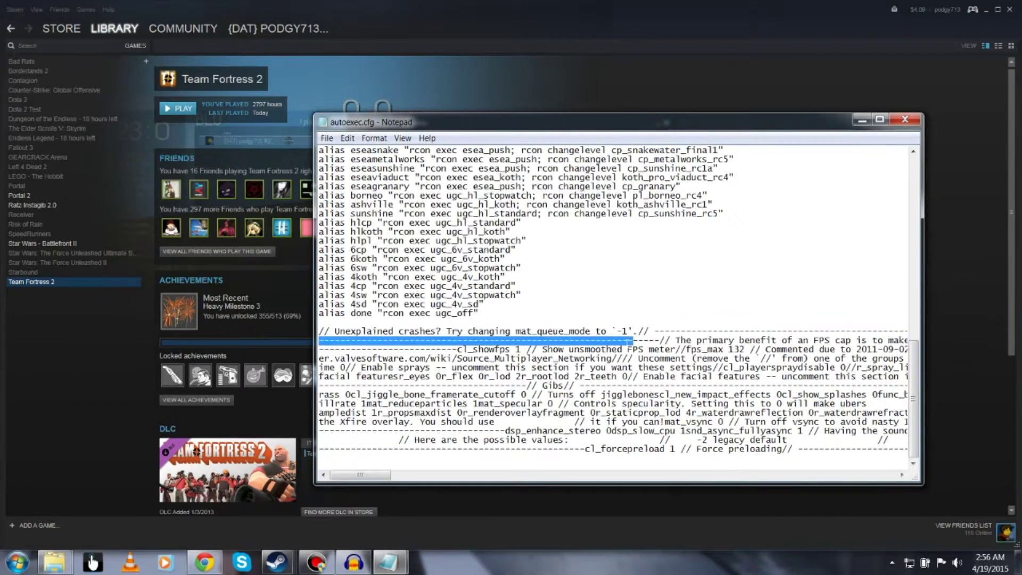
pyautogui.moveTo(376, 477); pyautogui.dragTo(712, 436)
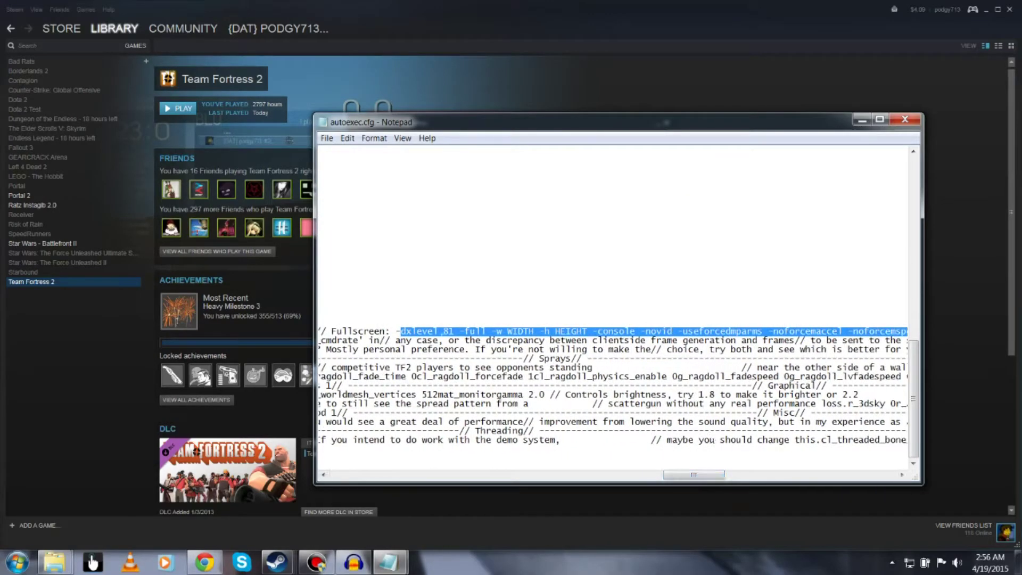
pyautogui.press('Home')
pyautogui.moveTo(376, 481); pyautogui.dragTo(762, 447)
# Maximize Notepad and select the line '-dxlevel 81 -full -w WIDTH -h HEIGHT … -noforcemspd'.
pyautogui.click(879, 119)
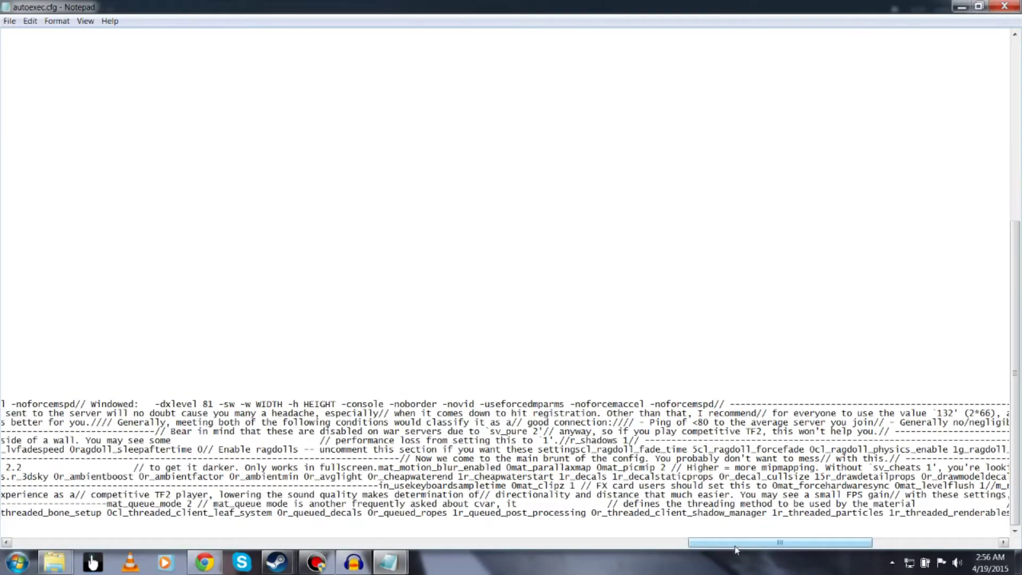
pyautogui.moveTo(736, 548); pyautogui.dragTo(599, 543)
pyautogui.moveTo(295, 404); pyautogui.dragTo(816, 404)
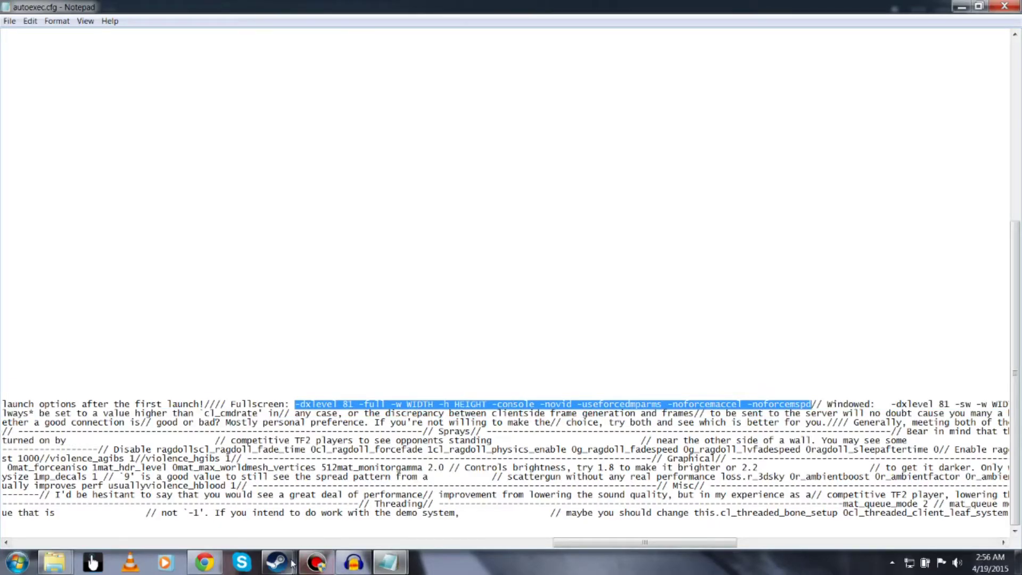
# Replace Team Fortress 2's launch options with the copied fullscreen options line.
pyautogui.moveTo(277, 561)
pyautogui.click(655, 495)
pyautogui.click(503, 281)
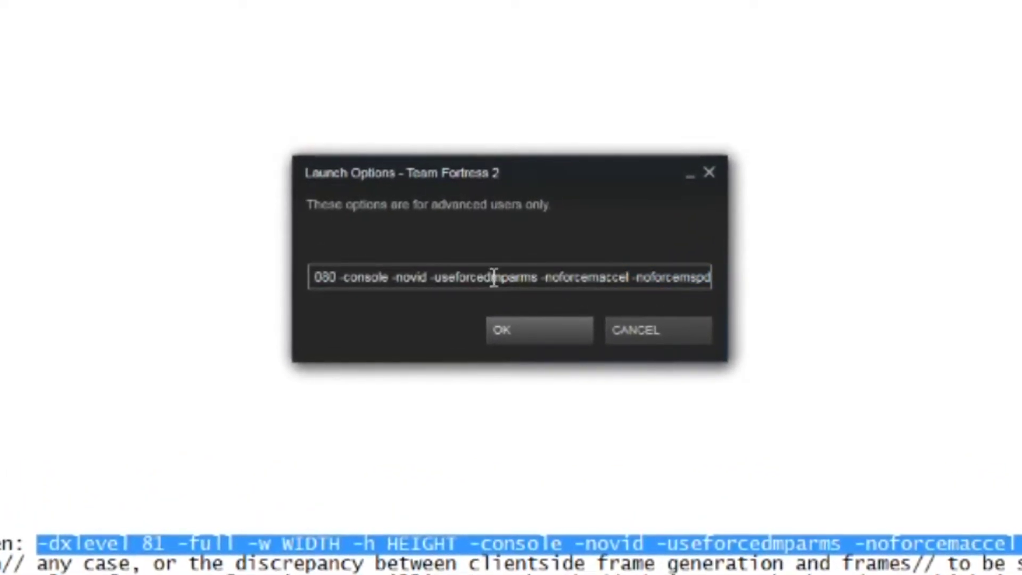
pyautogui.hotkey('ctrl', 'a')
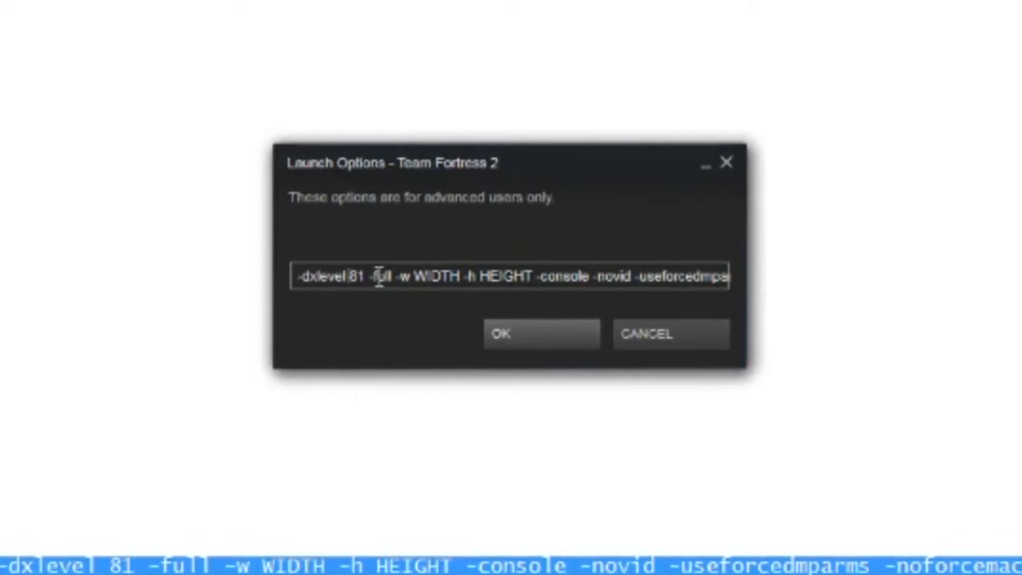
# Change WIDTH to 1920 and HEIGHT to 1080, then select '-dxlevel 81' at the start.
pyautogui.doubleClick(426, 276)
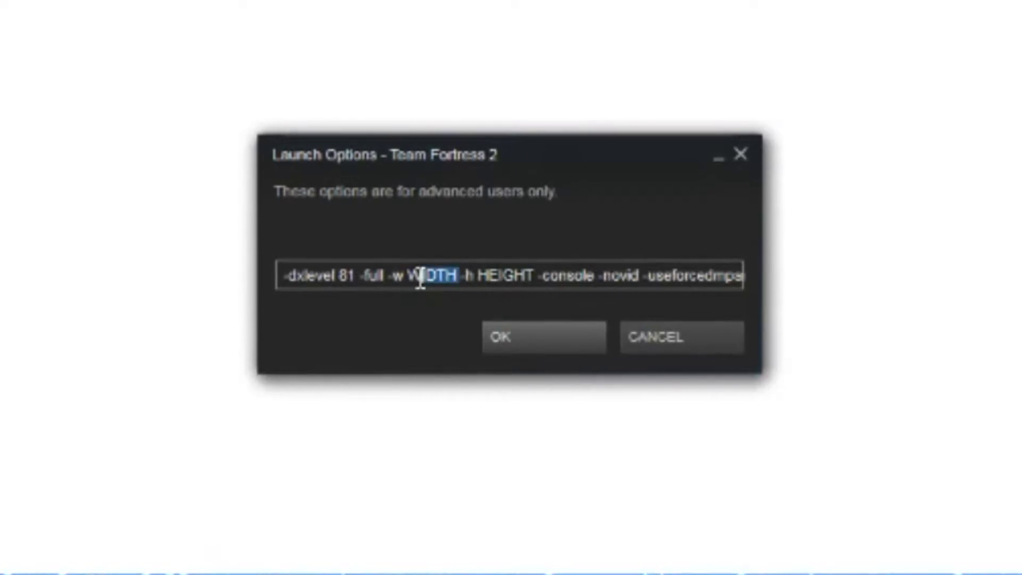
pyautogui.press('BackSpace')
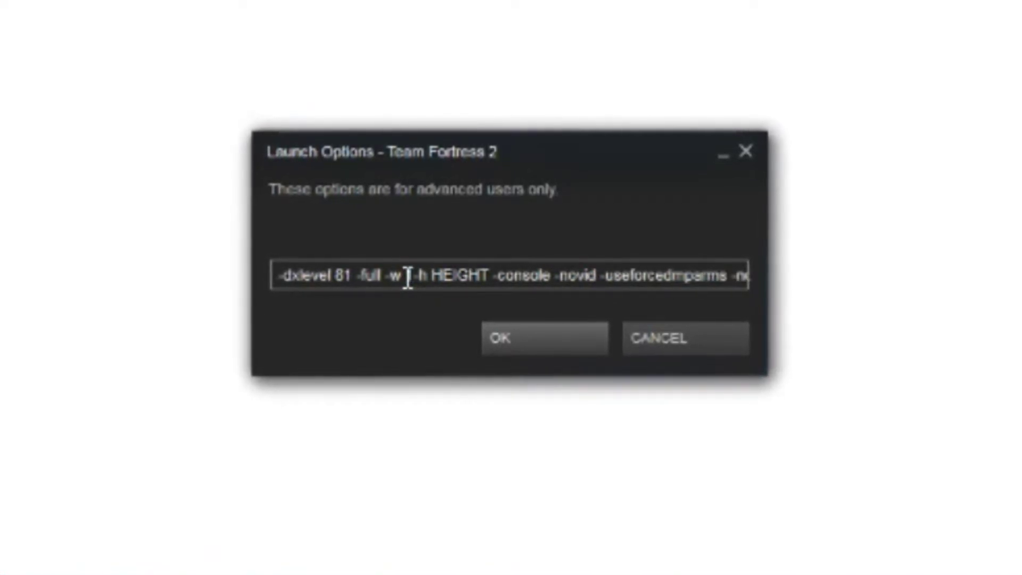
pyautogui.write('1920')
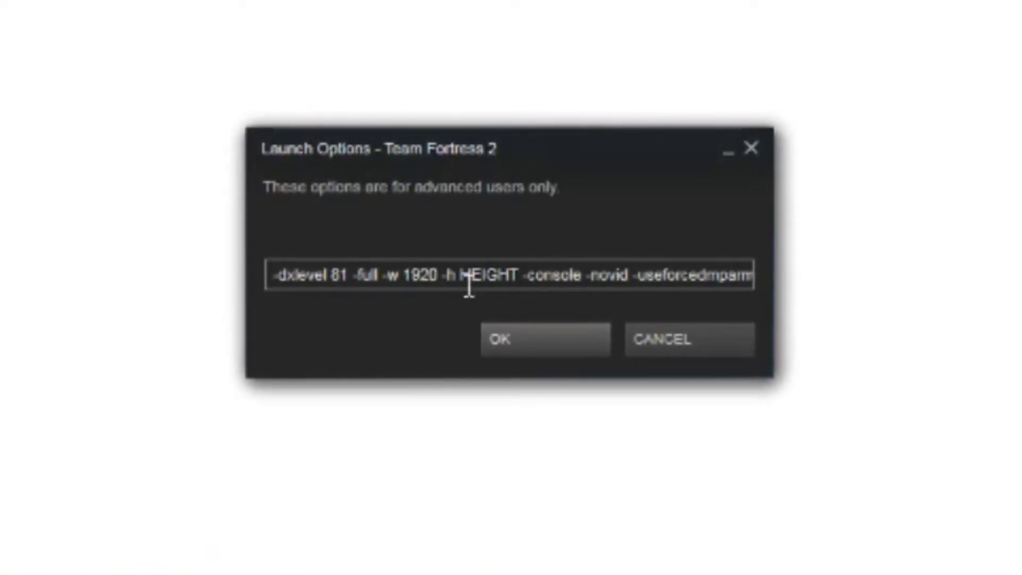
pyautogui.moveTo(461, 277); pyautogui.dragTo(519, 278)
pyautogui.write('1080')
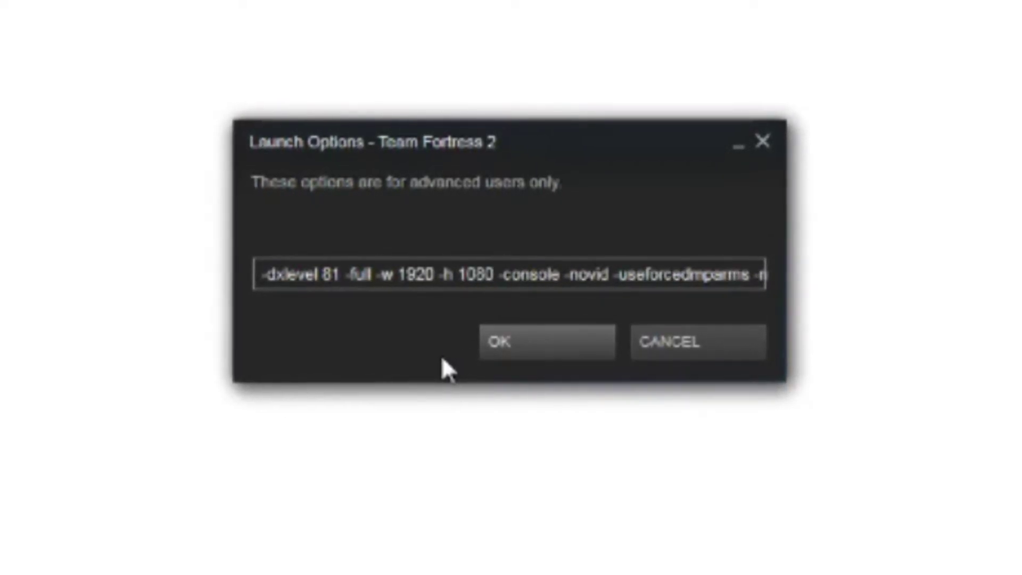
pyautogui.moveTo(342, 274); pyautogui.dragTo(253, 275)
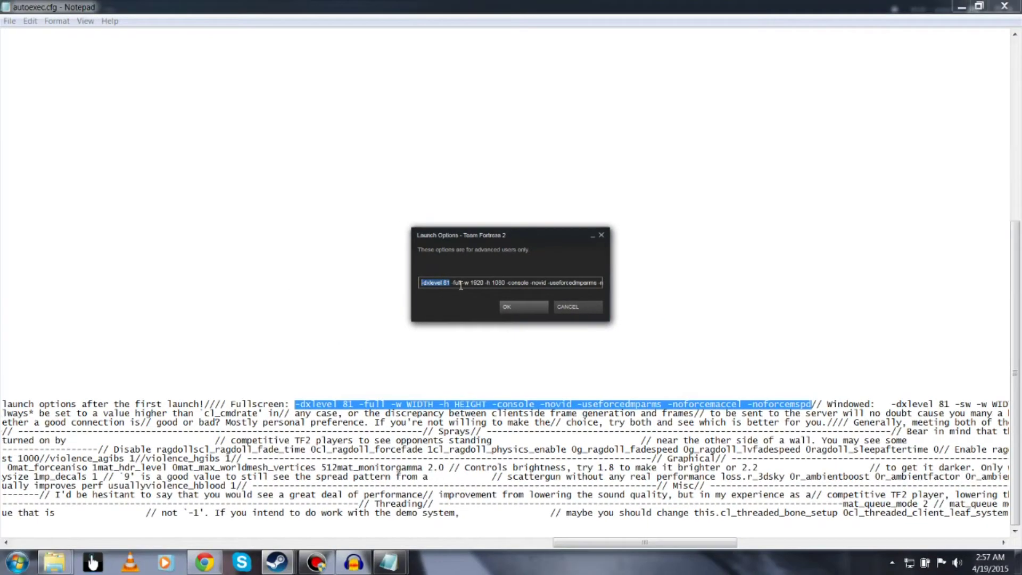
# Delete '-dxlevel 81' from the launch options, confirm, and scroll autoexec.cfg to the Windowed line.
pyautogui.press('Delete')
pyautogui.press('Delete')
pyautogui.press('Delete')
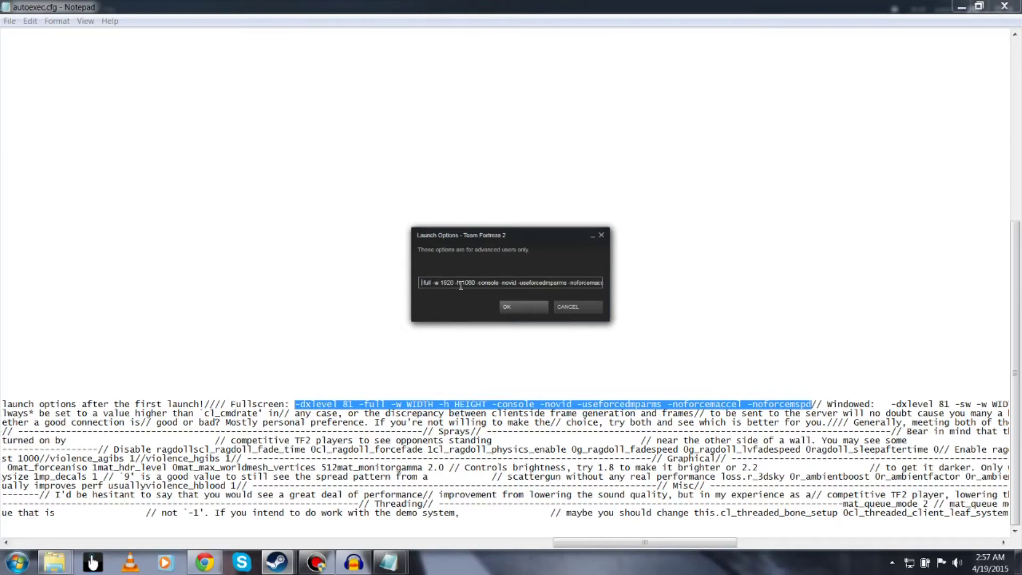
pyautogui.click(524, 311)
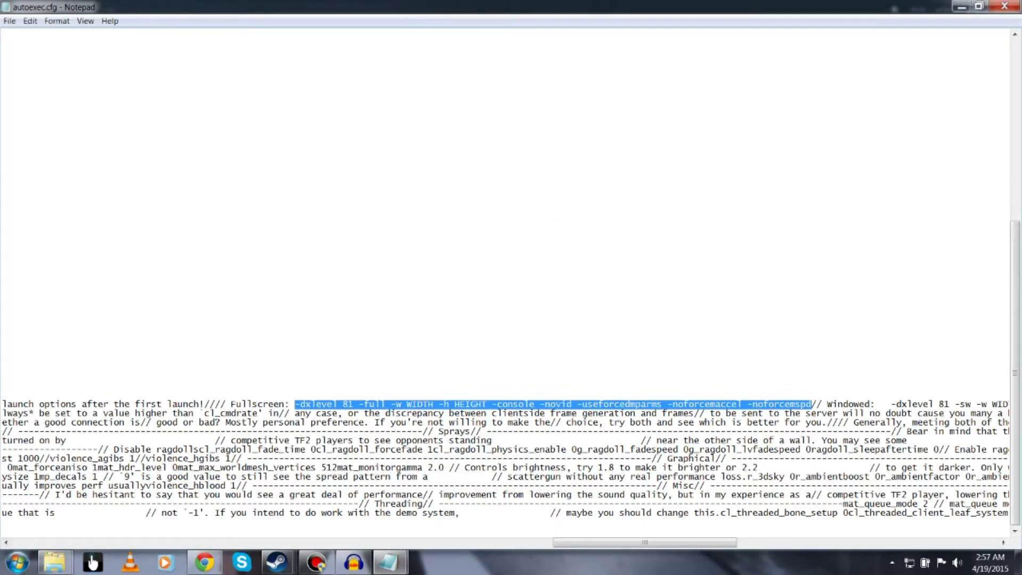
pyautogui.click(524, 467)
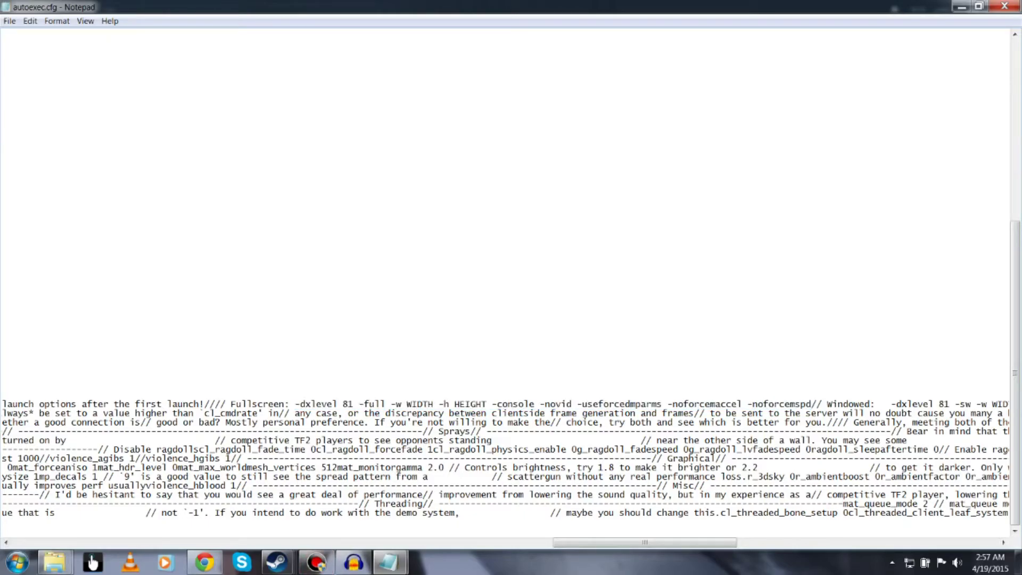
pyautogui.moveTo(689, 543); pyautogui.dragTo(755, 542)
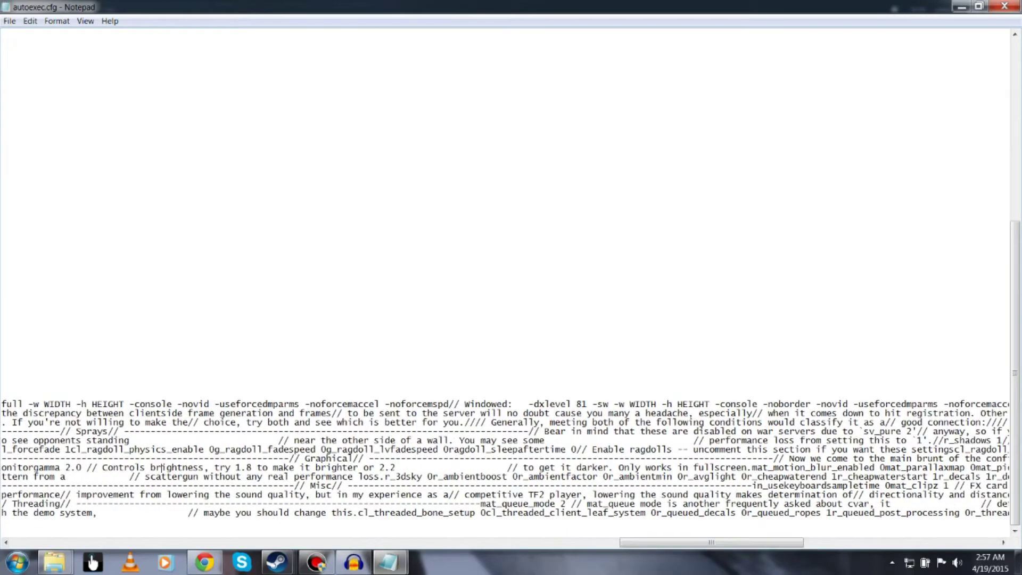
pyautogui.moveTo(685, 542); pyautogui.dragTo(714, 542)
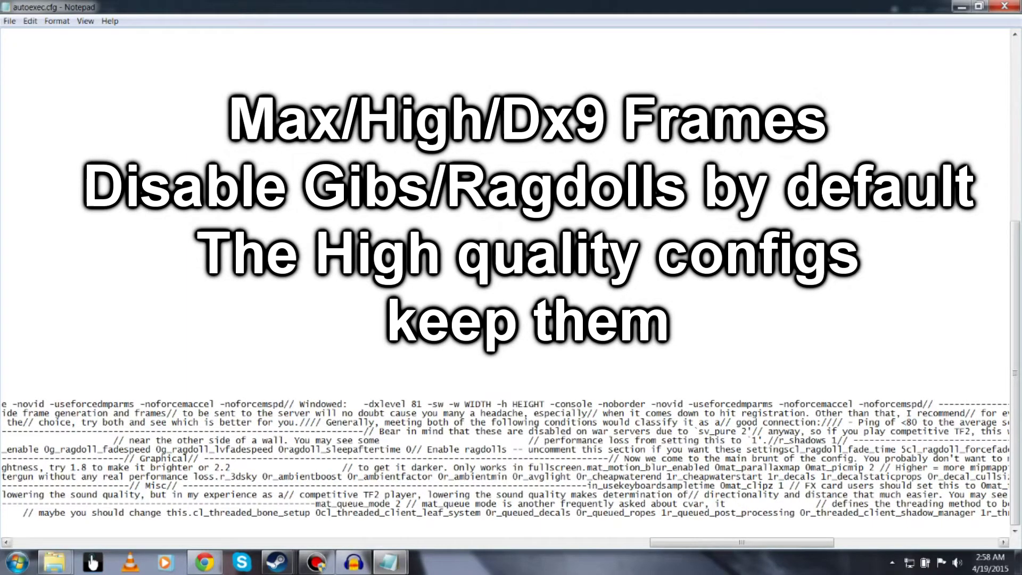
# Scroll to the 'Enable ragdolls' comment in autoexec.cfg and place the caret before the ragdoll cvars.
pyautogui.moveTo(763, 543); pyautogui.dragTo(601, 544)
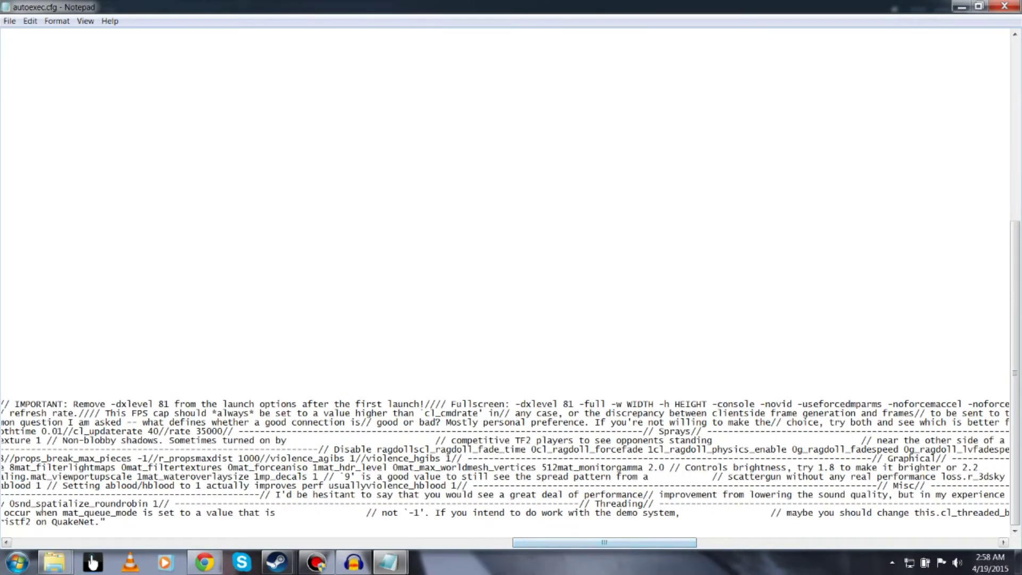
pyautogui.moveTo(329, 450); pyautogui.dragTo(873, 440)
pyautogui.moveTo(648, 546); pyautogui.dragTo(809, 519)
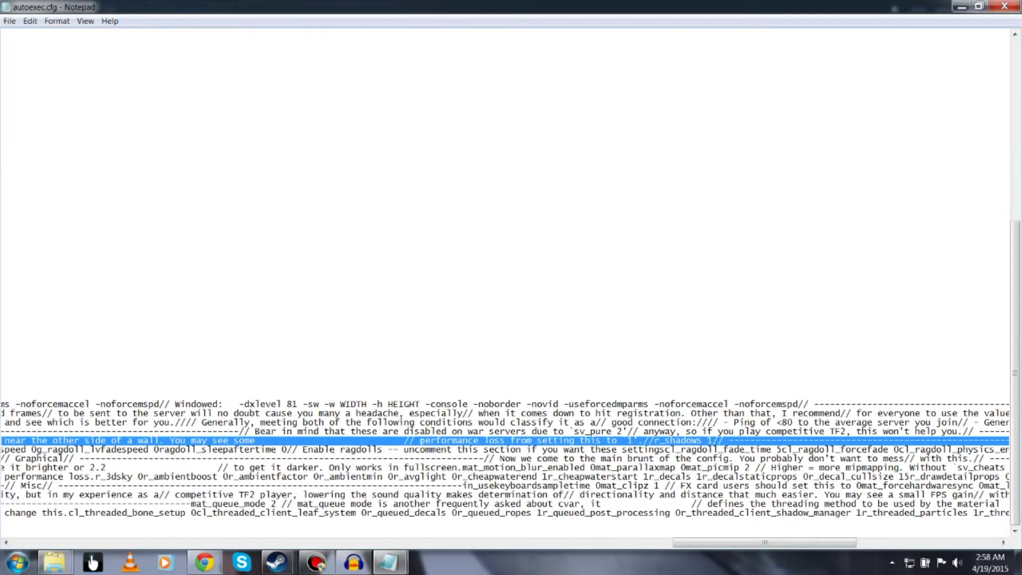
pyautogui.moveTo(356, 449); pyautogui.dragTo(786, 543)
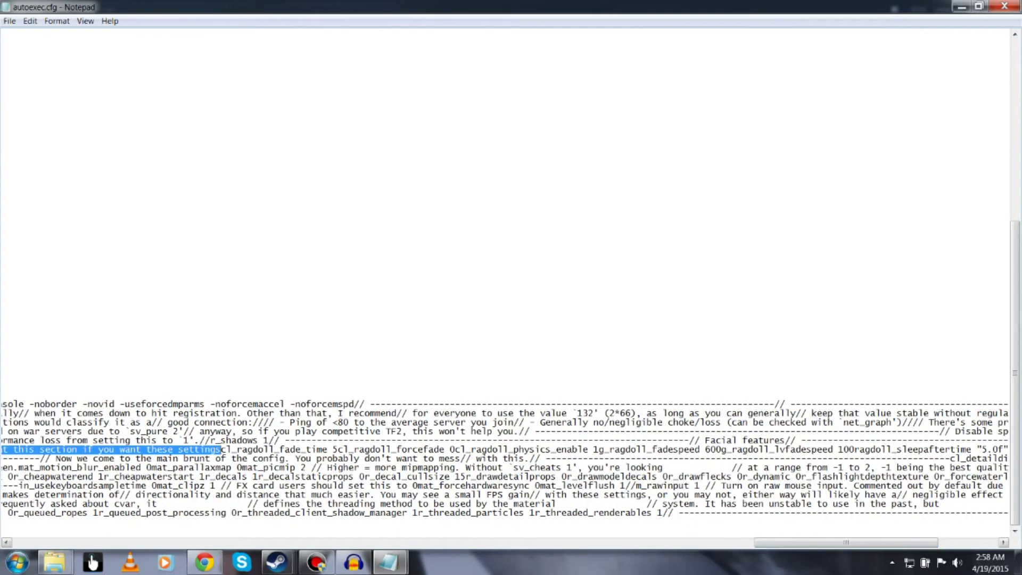
pyautogui.click(399, 414)
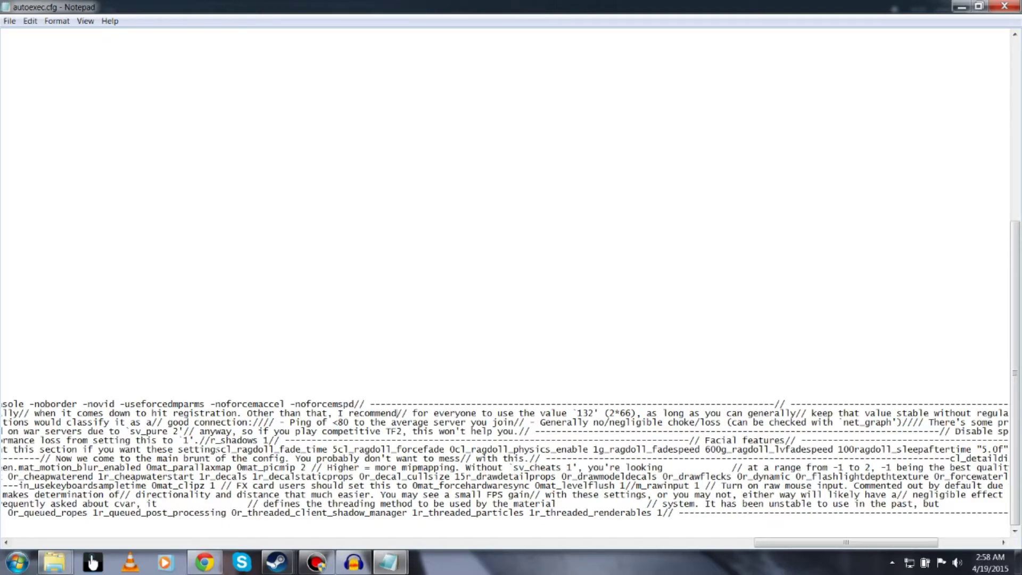
# Try commenting the ragdoll cvars with '//', then remove them so cl_ragdoll_fade_time 5 stays active.
pyautogui.write('//')
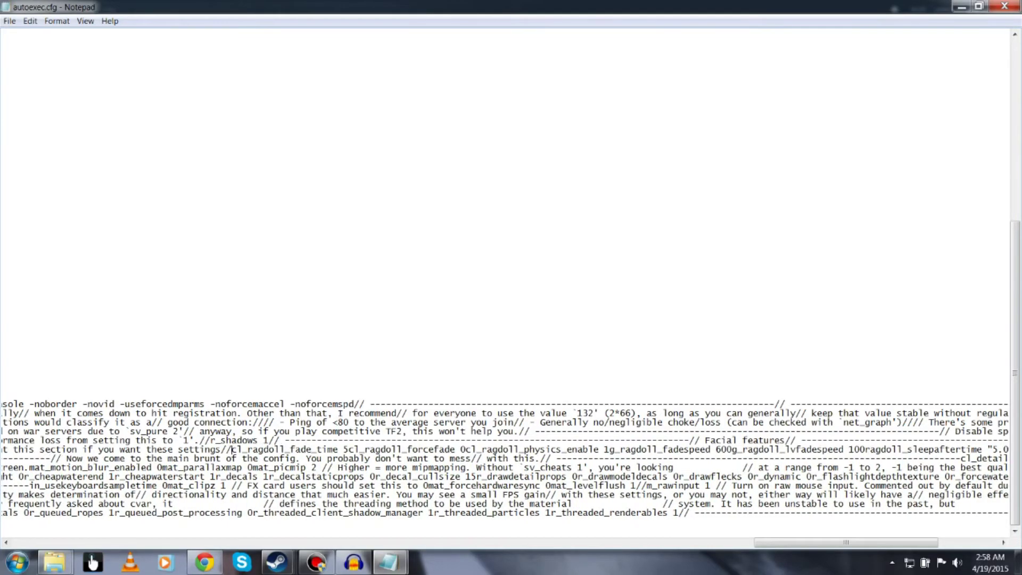
pyautogui.write('//')
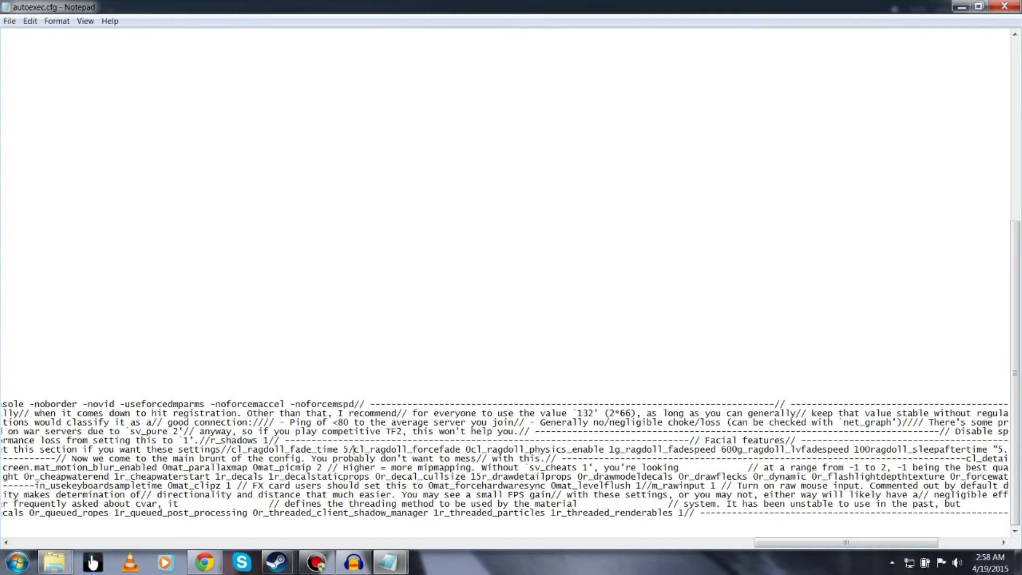
pyautogui.write('//')
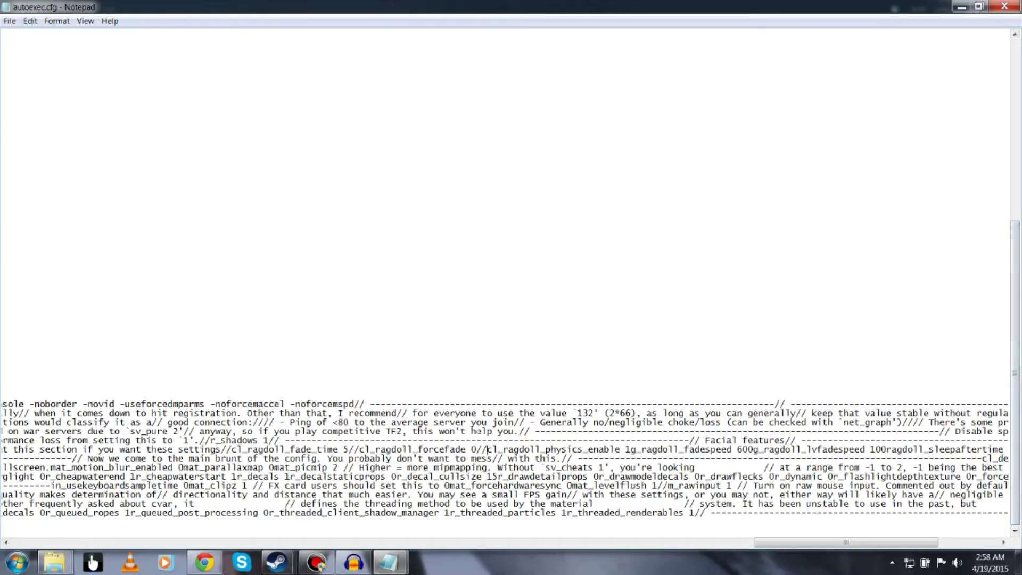
pyautogui.press('BackSpace')
pyautogui.press('BackSpace')
pyautogui.press('BackSpace')
pyautogui.press('BackSpace')
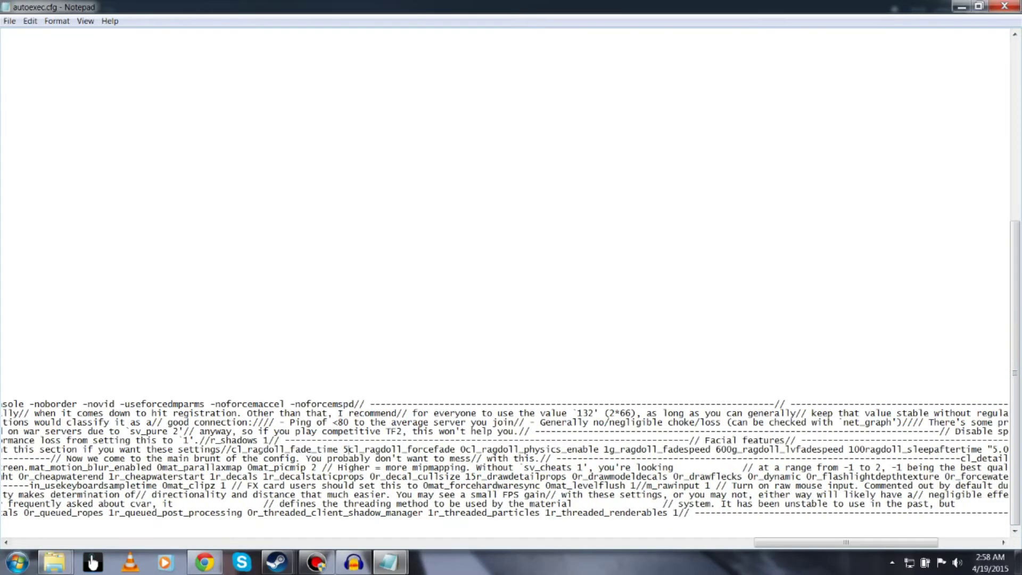
pyautogui.hotkey('ctrl', 'shift', 'Left')
pyautogui.press('Right')
pyautogui.press('BackSpace')
pyautogui.press('BackSpace')
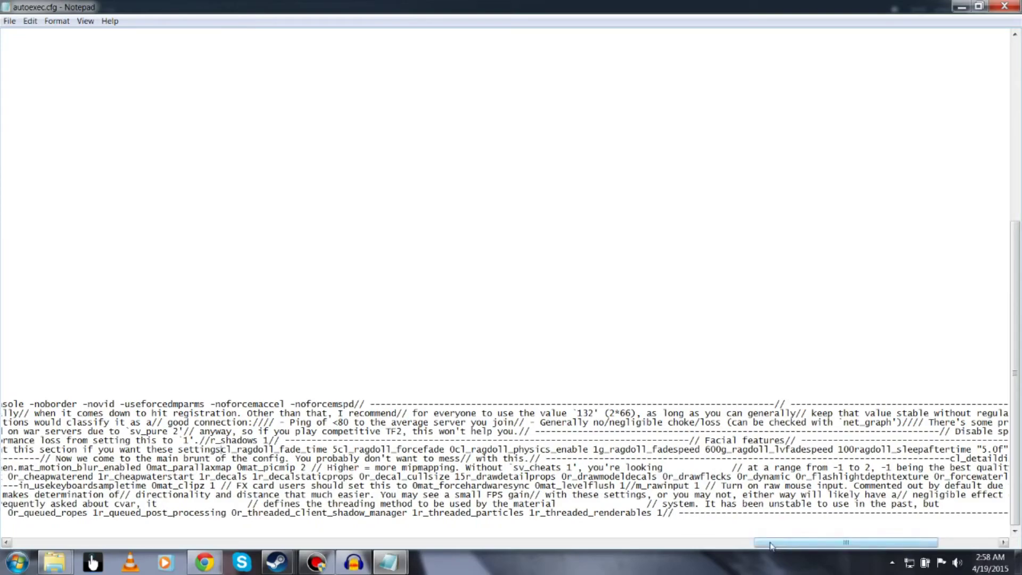
# Search autoexec.cfg for 'gib' to reach the Enable gibs section, then dismiss the search.
pyautogui.hotkey('ctrl', 'f')
pyautogui.write('gib')
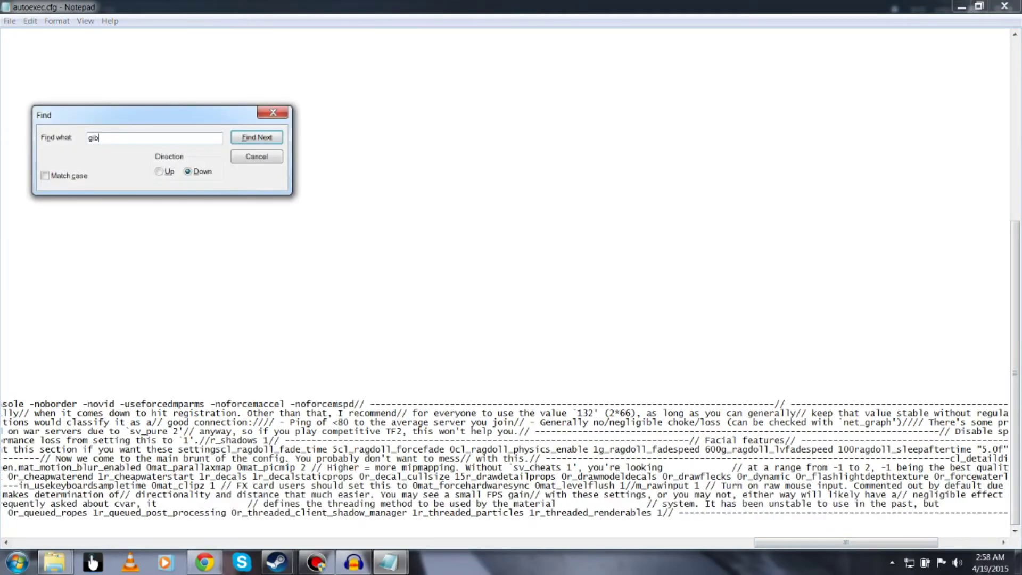
pyautogui.press('Return')
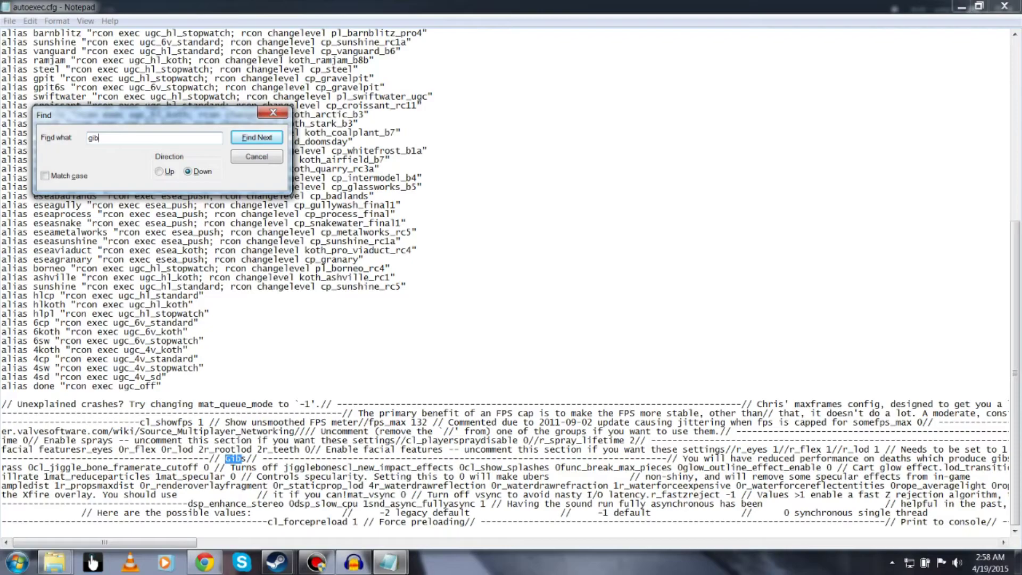
pyautogui.moveTo(183, 543); pyautogui.dragTo(533, 541)
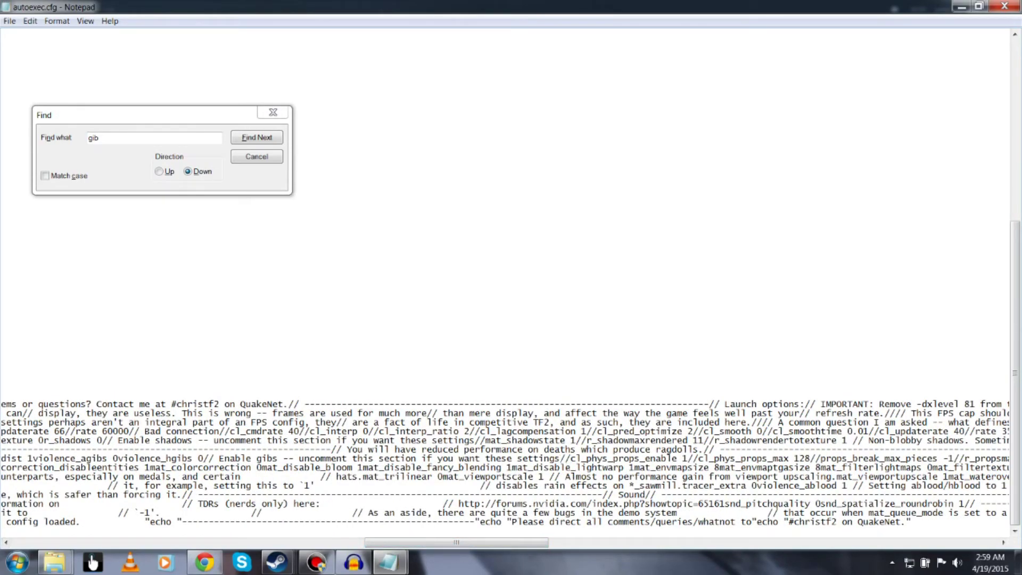
pyautogui.moveTo(560, 458); pyautogui.dragTo(686, 467)
pyautogui.click(561, 485)
pyautogui.click(272, 112)
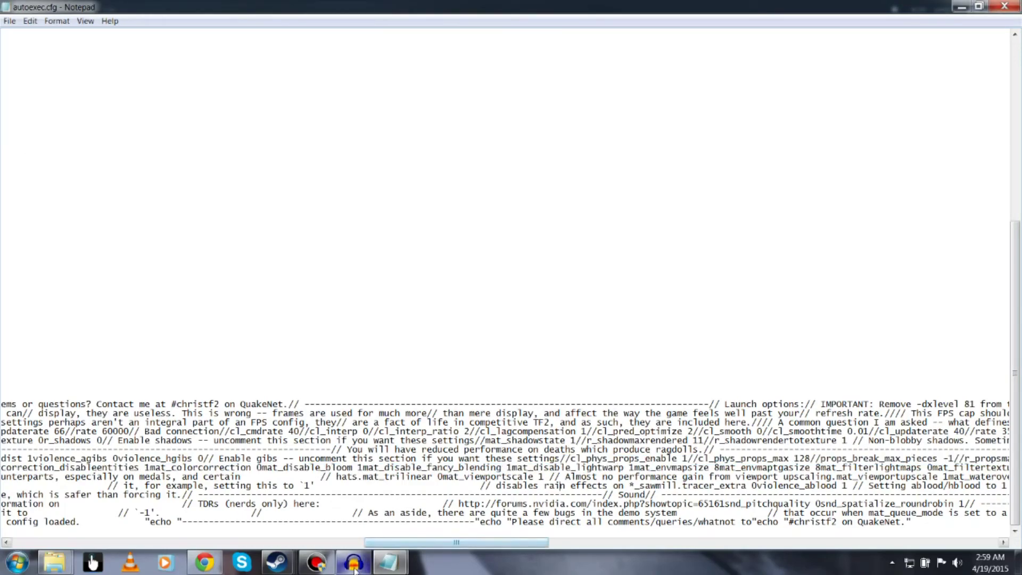
# Scroll autoexec.cfg up and fully left to show the interp, rate and map alias lines.
pyautogui.press('Up')
pyautogui.press('Up')
pyautogui.press('Up')
pyautogui.press('Up')
pyautogui.press('Up')
pyautogui.press('Up')
pyautogui.press('Up')
pyautogui.press('Up')
pyautogui.press('Up')
pyautogui.press('Up')
pyautogui.press('Up')
pyautogui.press('Up')
pyautogui.press('Up')
pyautogui.press('Up')
pyautogui.press('Up')
pyautogui.press('Up')
pyautogui.press('Up')
pyautogui.press('Up')
pyautogui.press('Up')
pyautogui.press('Up')
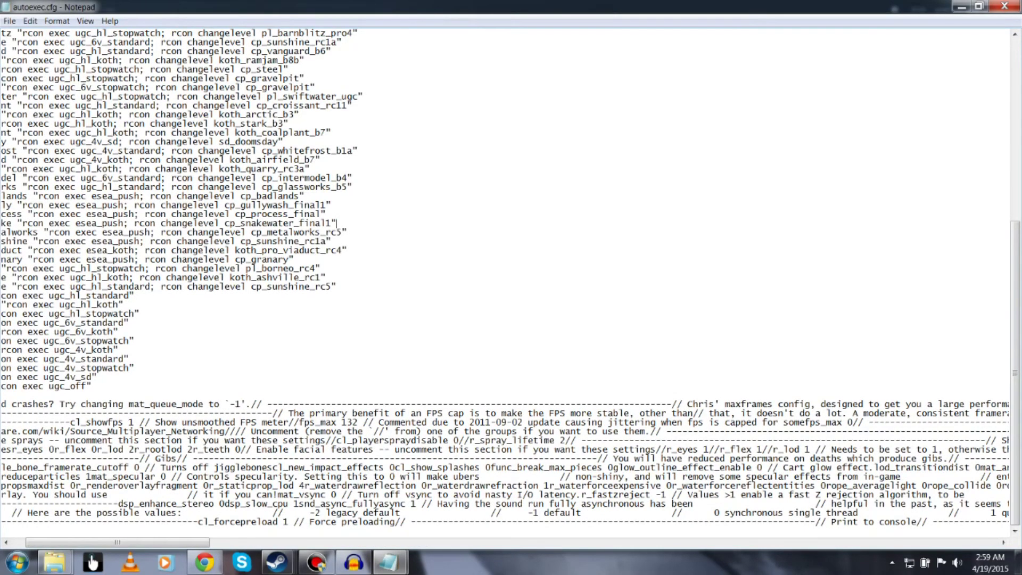
pyautogui.scroll(12, 93, 562)
pyautogui.scroll(-12, 93, 562)
pyautogui.scroll(11, 93, 562)
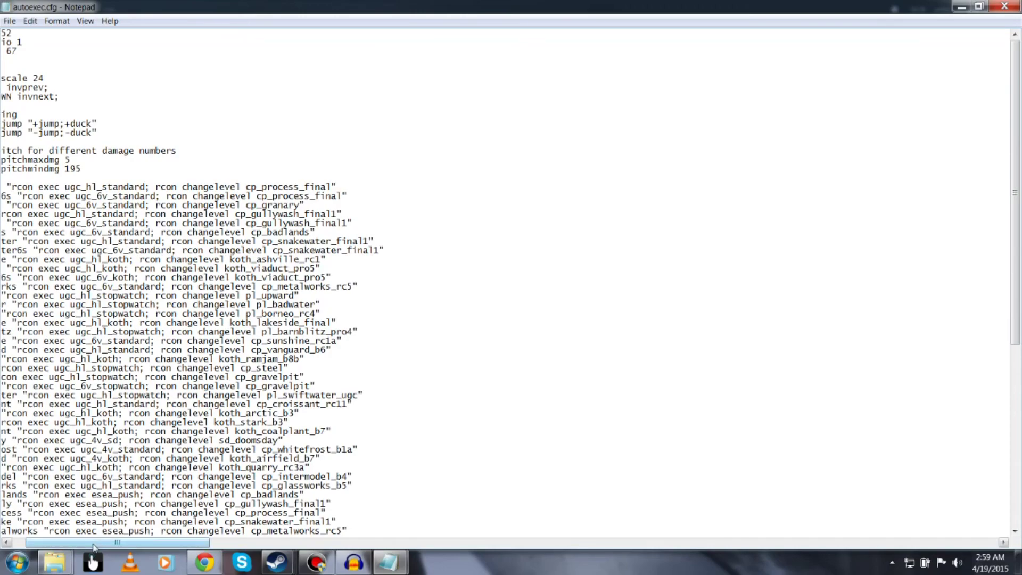
pyautogui.hscroll(-3, 92, 562)
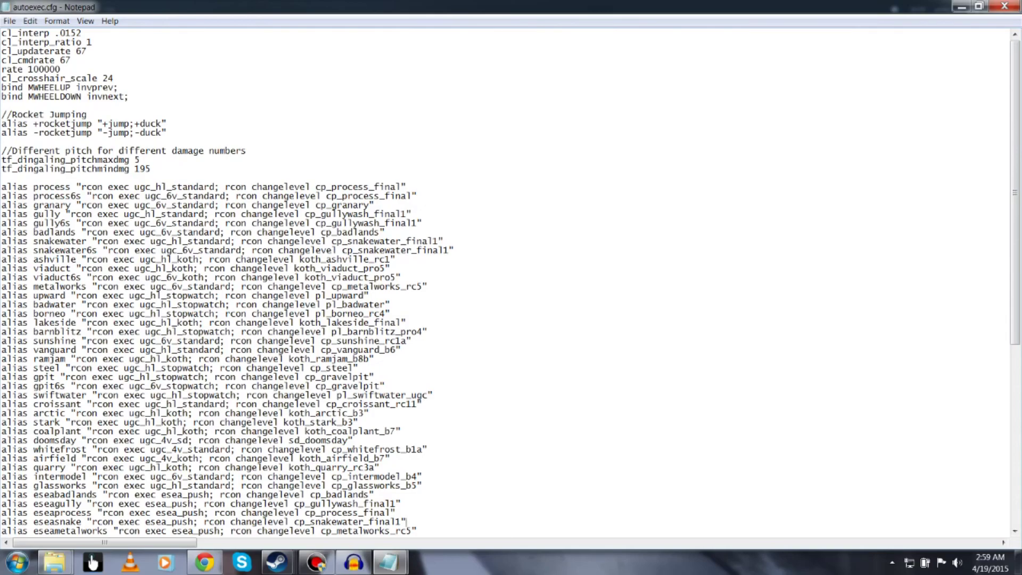
pyautogui.moveTo(321, 556)
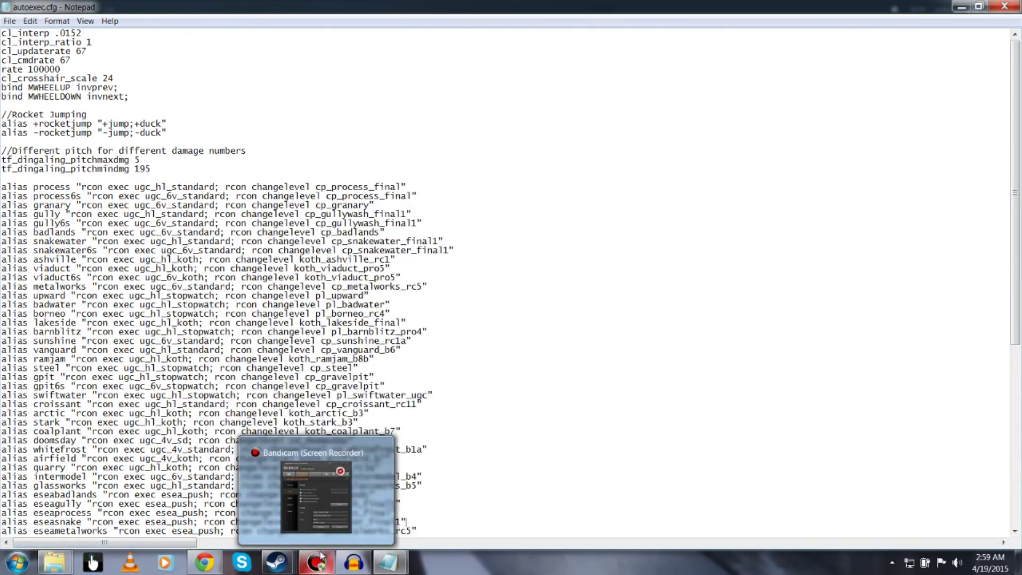